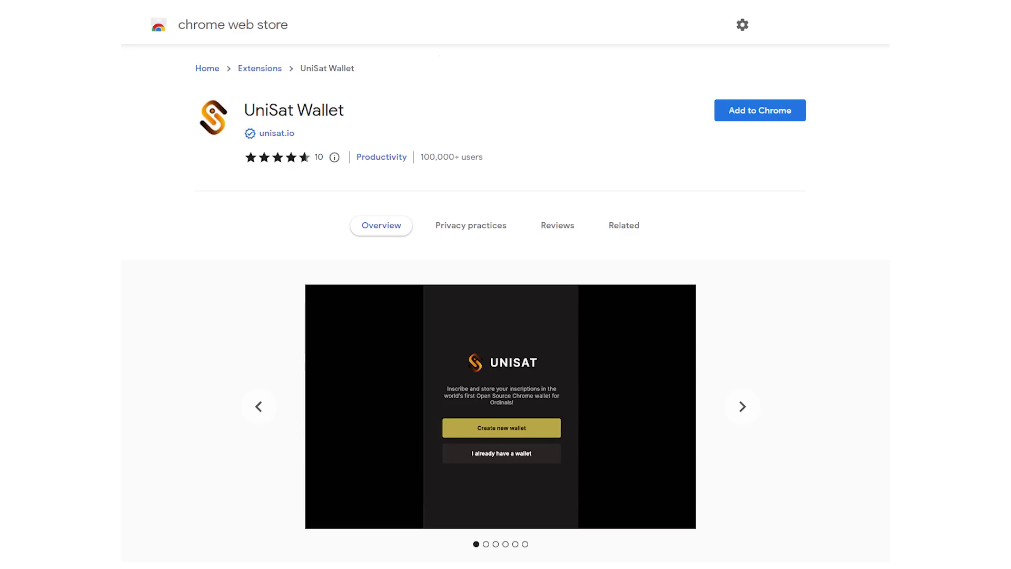
Add UniSat Wallet to Chrome, create a password-protected wallet, and confirm the recovery phrase is saved.
click(798, 113)
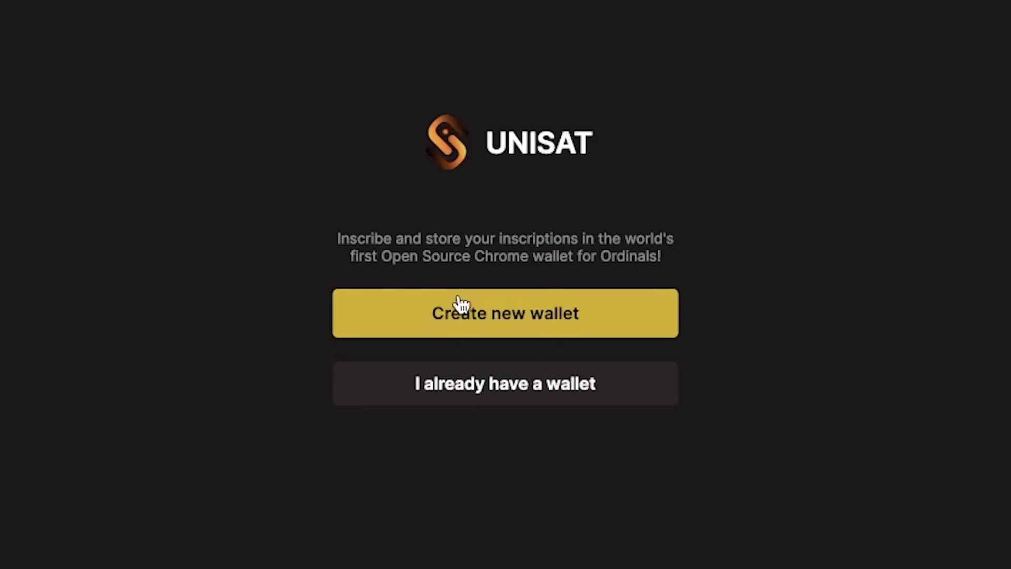
click(461, 305)
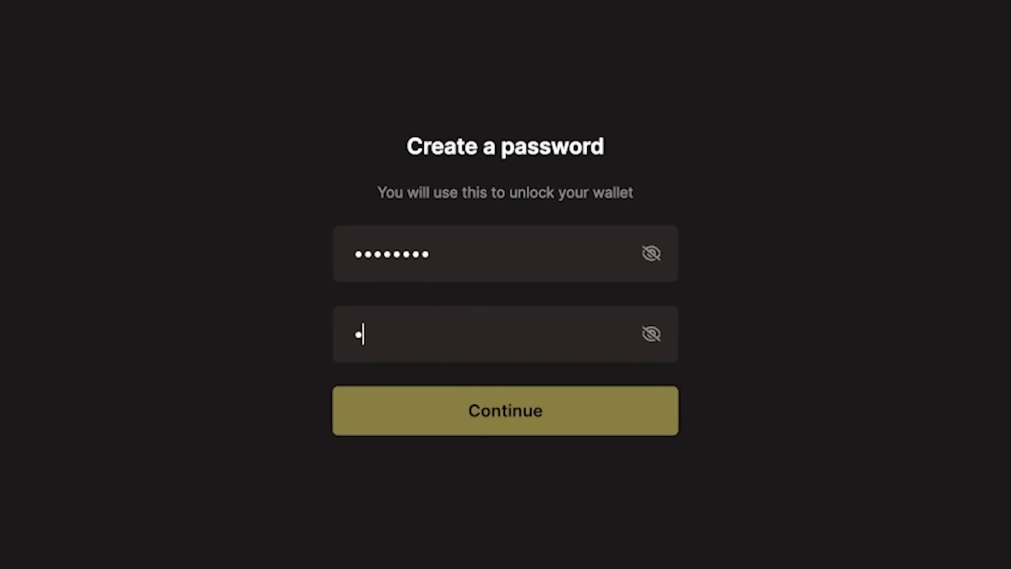
text(•••)
key(Return)
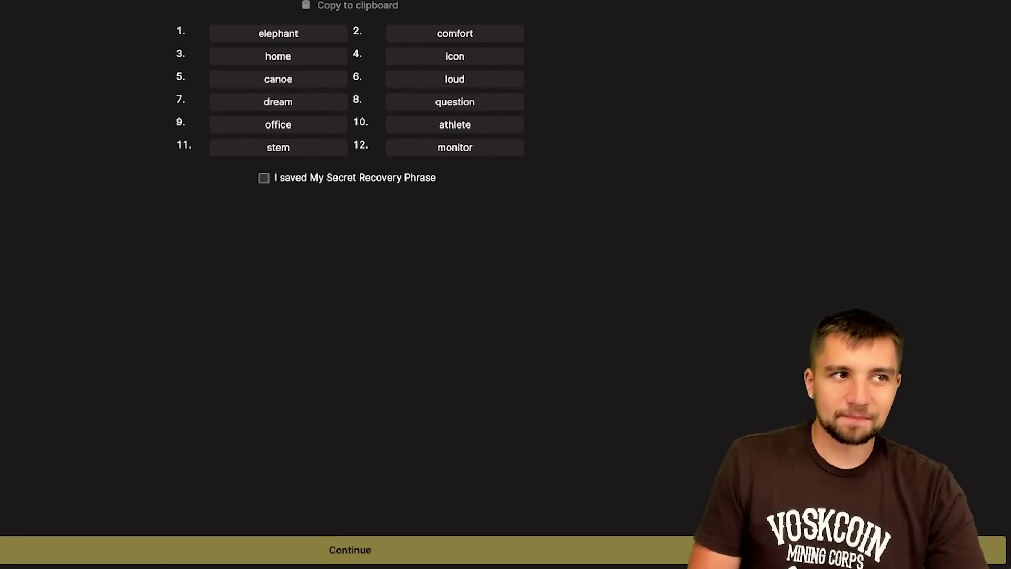
click(234, 163)
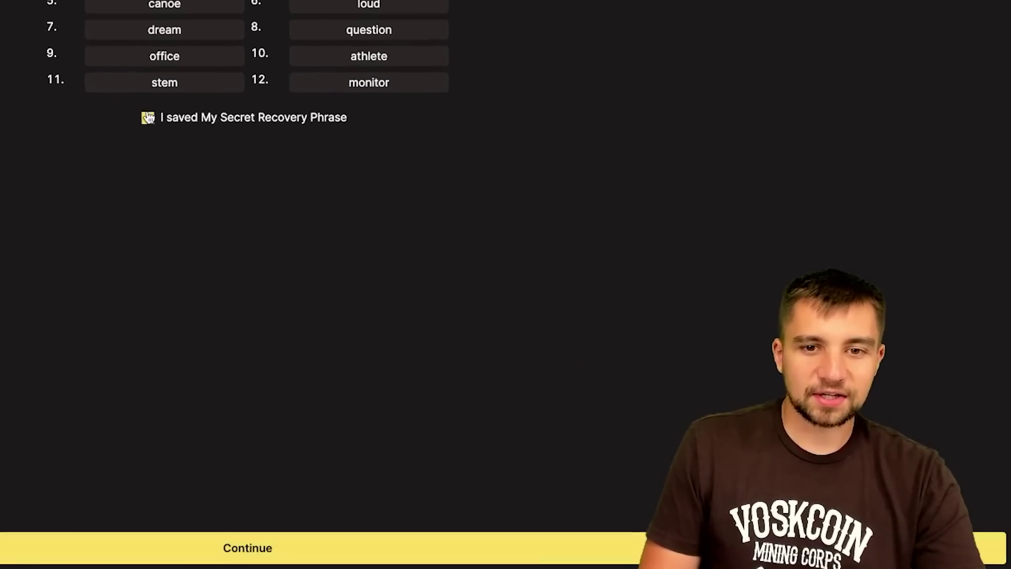
click(232, 545)
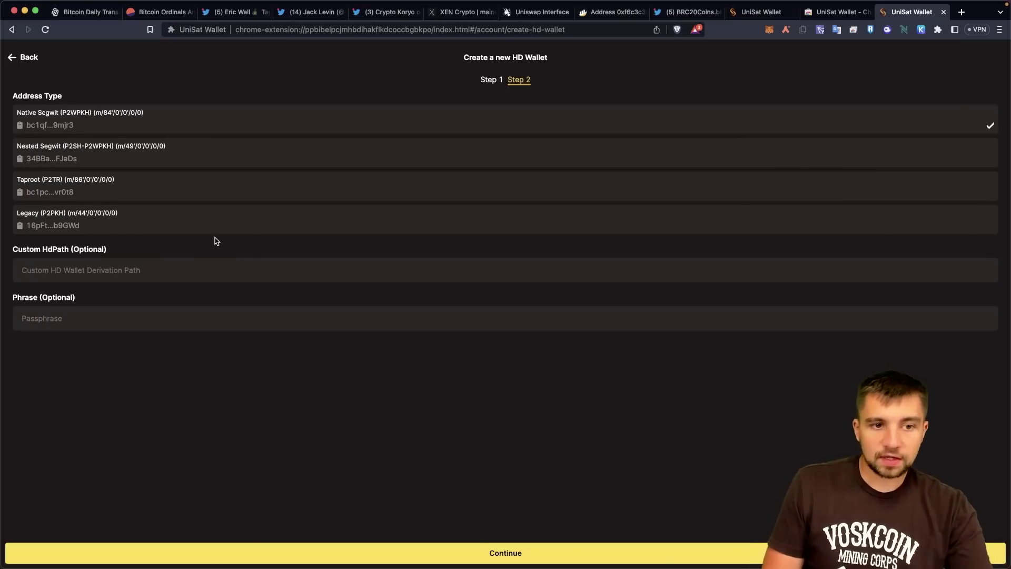
Finish the wallet with the Native Segwit (P2WPKH) address type, then switch to the UniSat website.
click(475, 548)
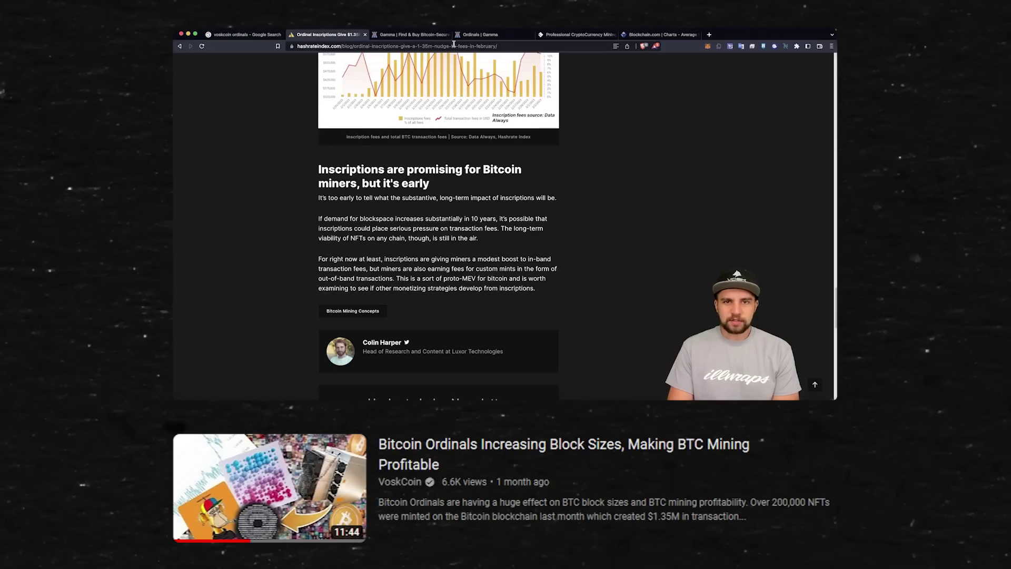
click(411, 35)
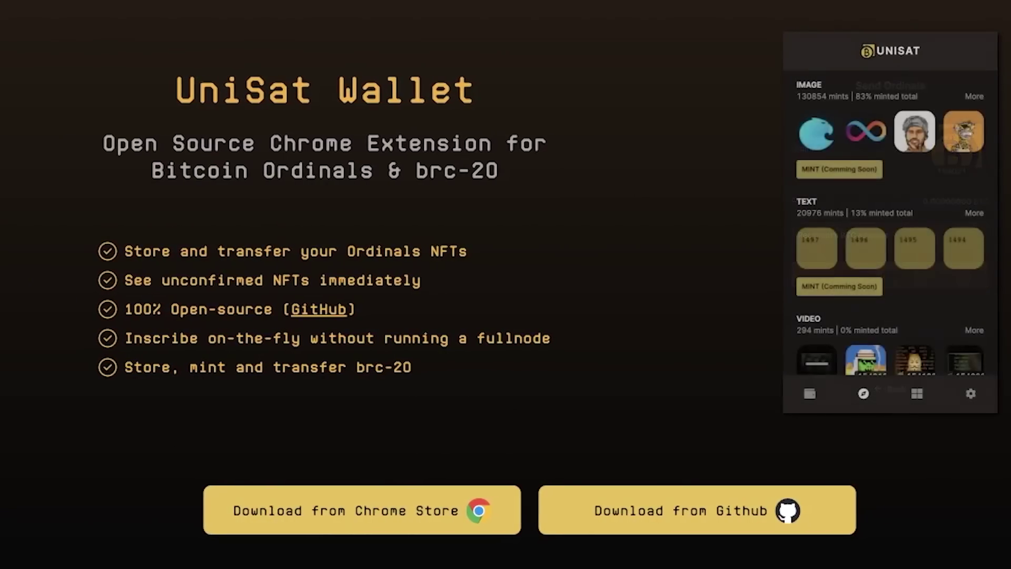
Highlight 'Open Source Chrome' and the line about inscribing without a fullnode on the home page.
drag(134, 126, 350, 136)
click(470, 157)
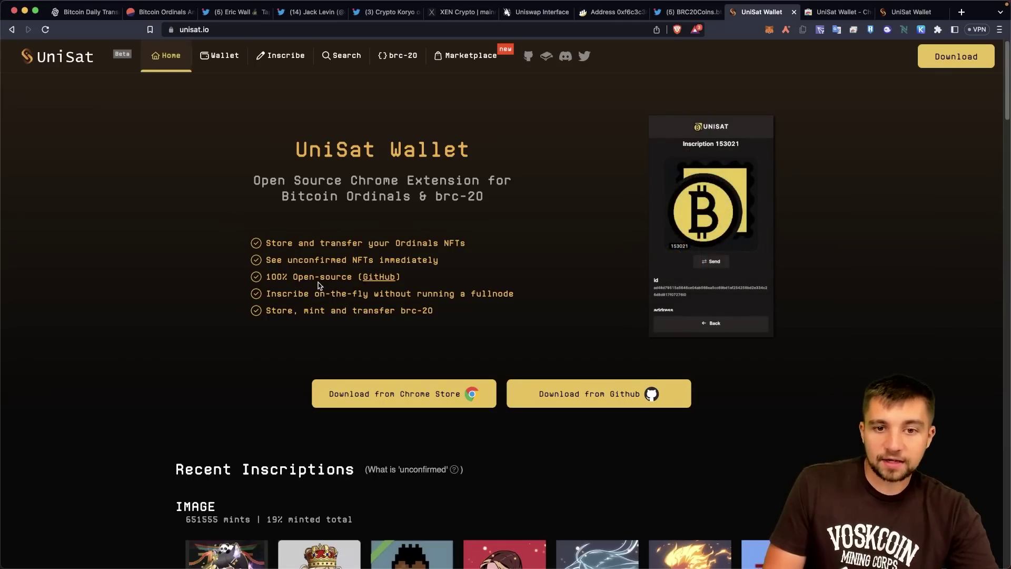
triple_click(327, 290)
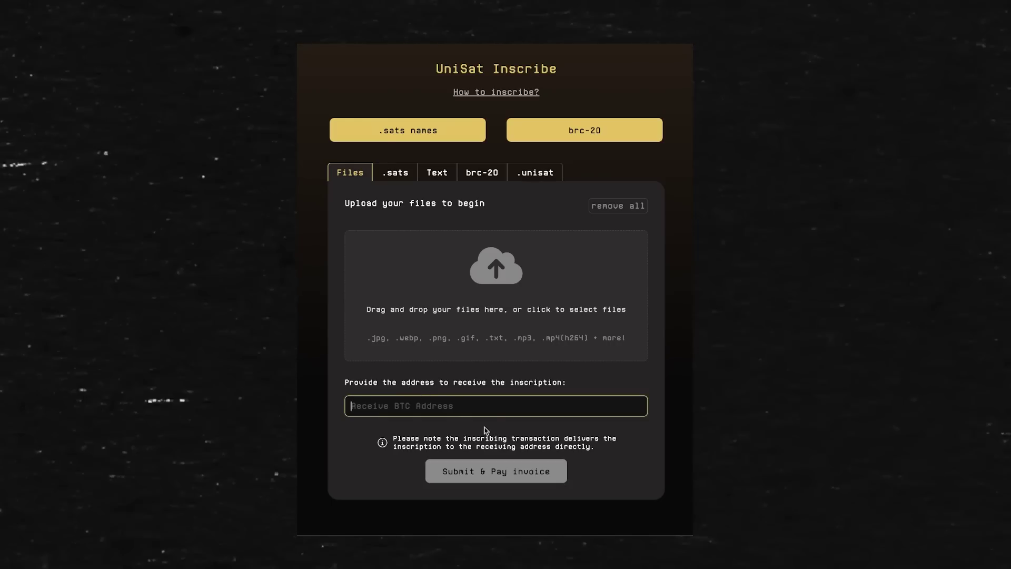
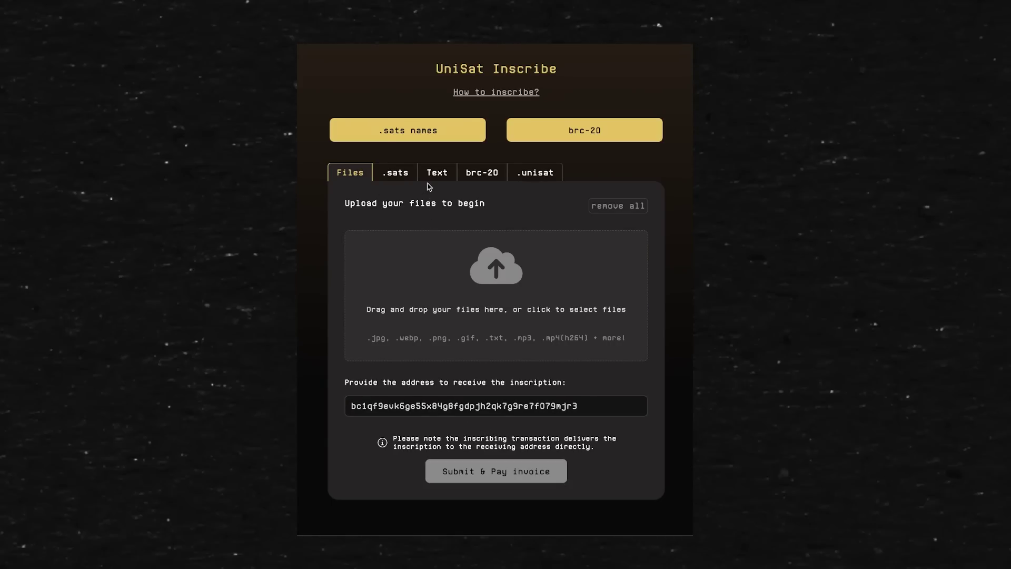
Inscribe the text 'test' to the pasted wallet address and check the 137 sats/vB fee totalling about 27000 sats.
click(432, 179)
text(test)
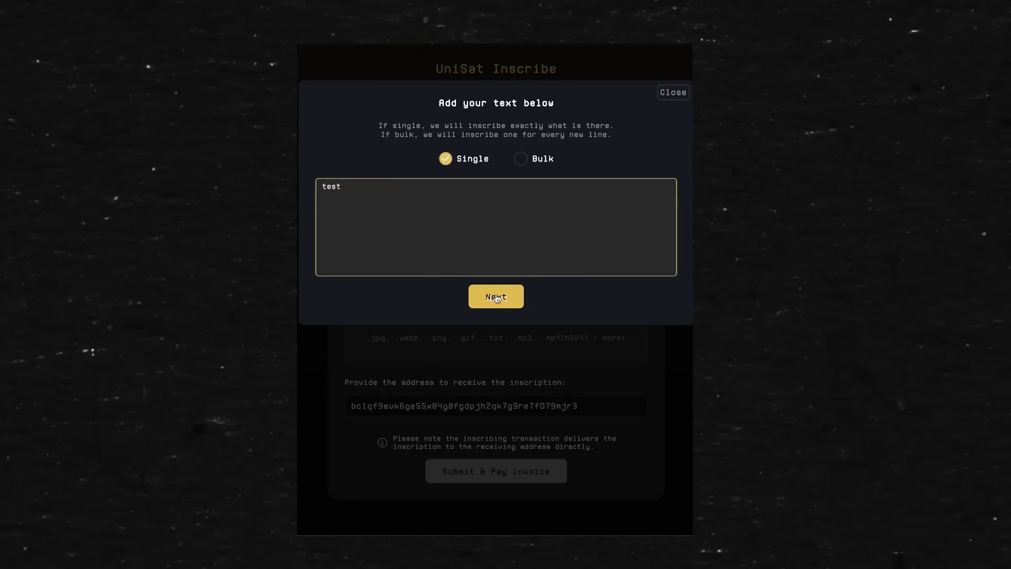
click(496, 297)
click(541, 210)
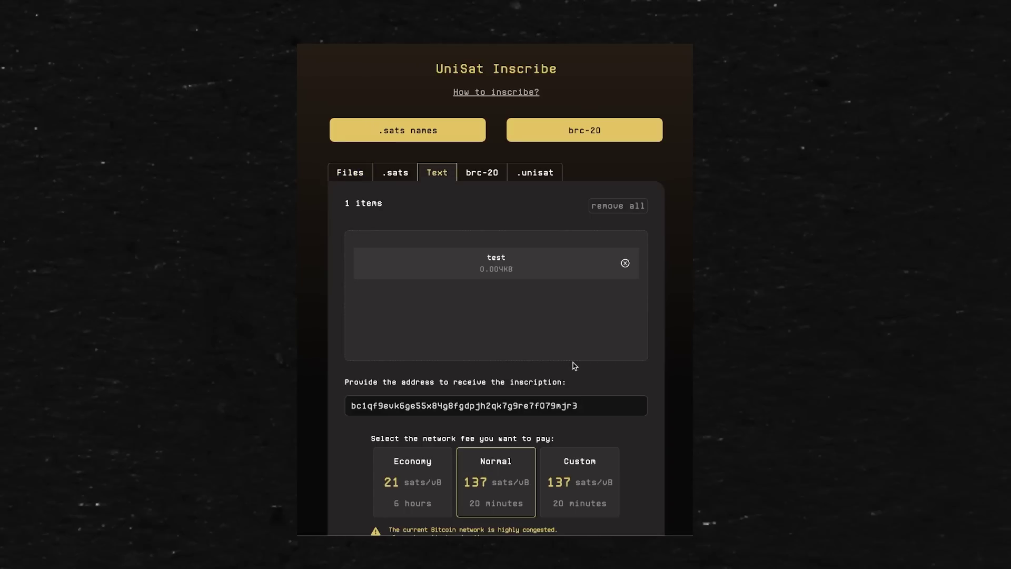
scroll(352, 290, down, 4)
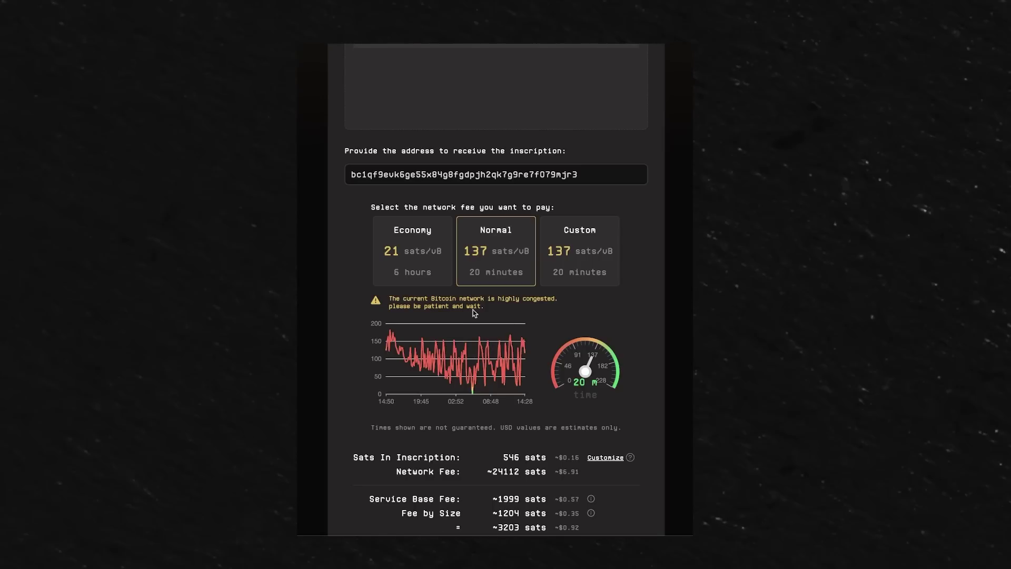
scroll(474, 306, down, 4)
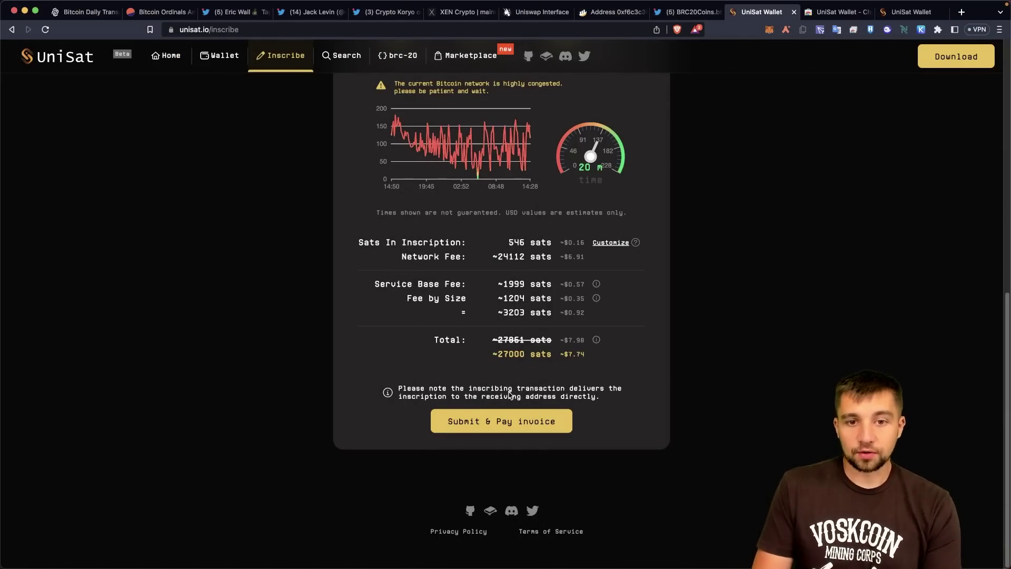
scroll(466, 362, up, 2)
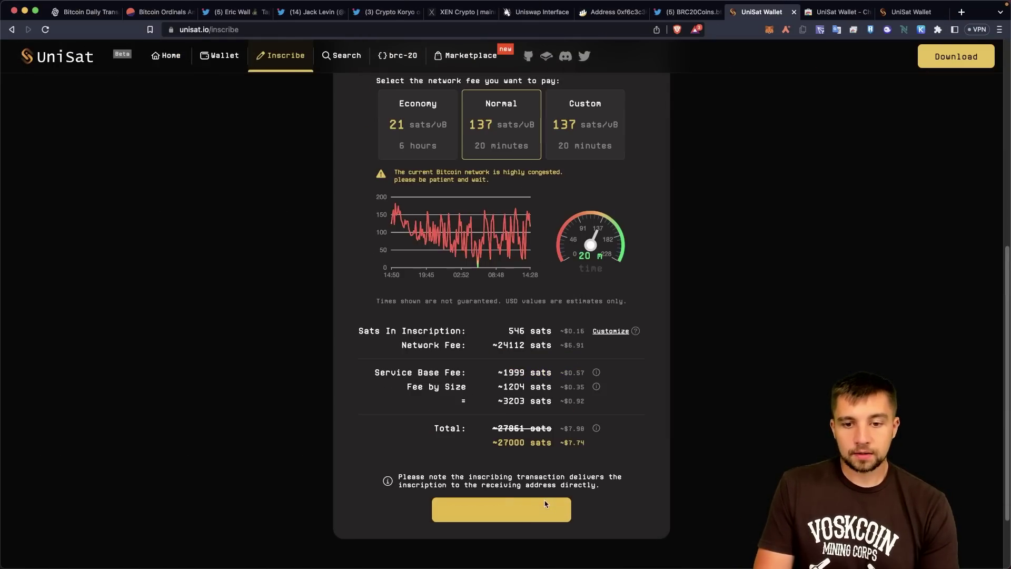
Submit the order for a 27000-sat invoice and close the Waiting on Payment dialog.
click(498, 508)
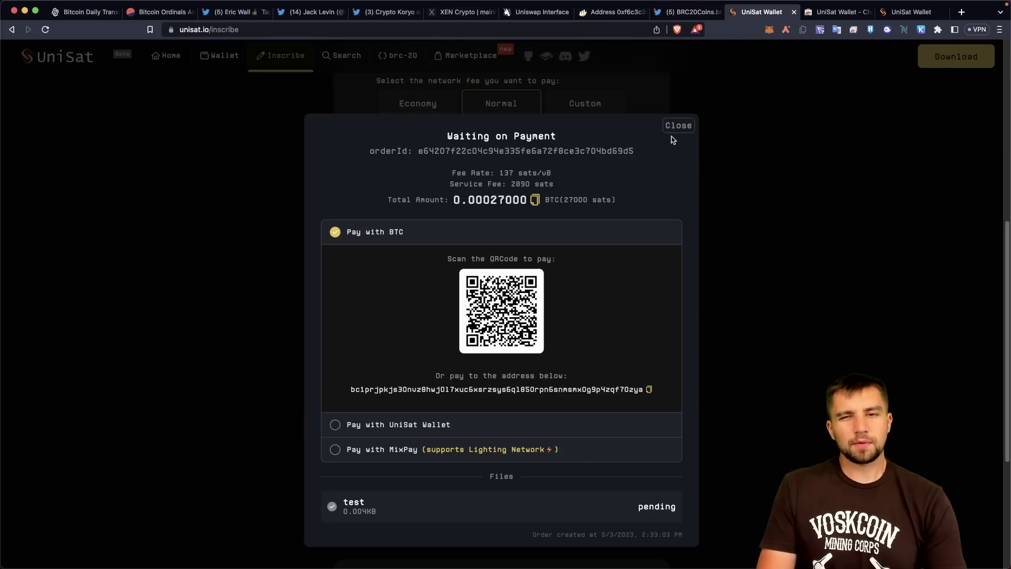
click(677, 126)
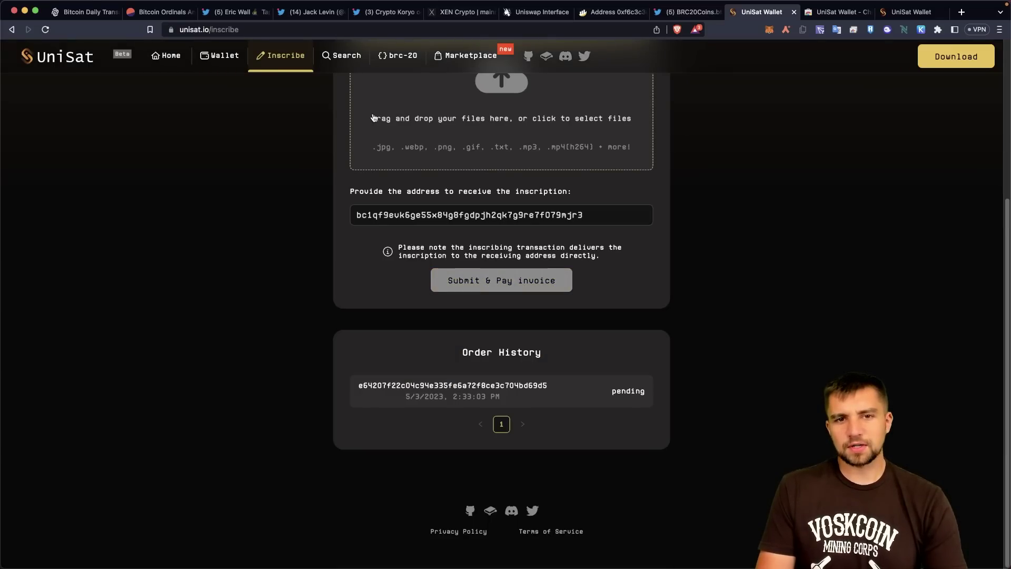
click(397, 62)
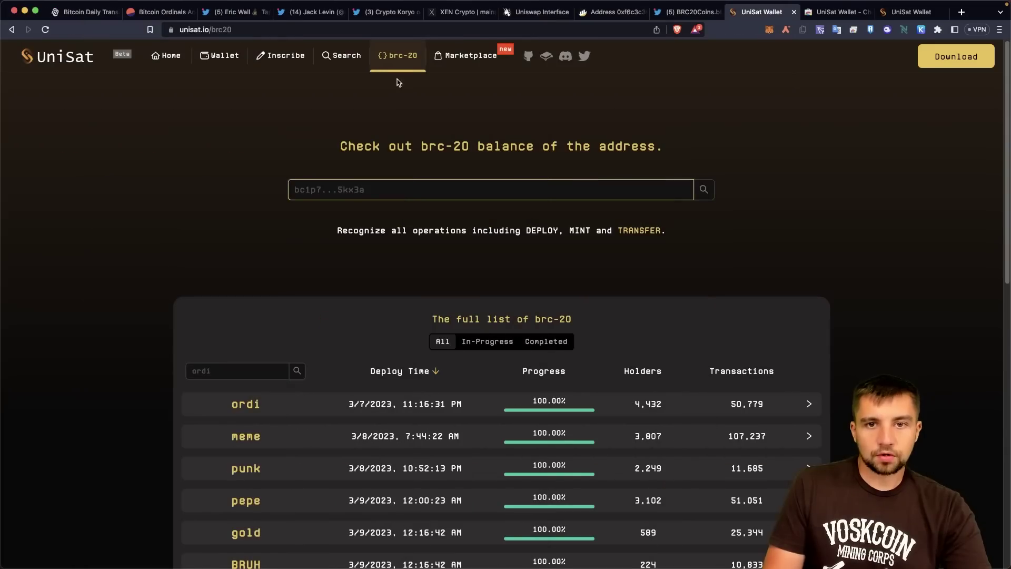
scroll(187, 233, down, 3)
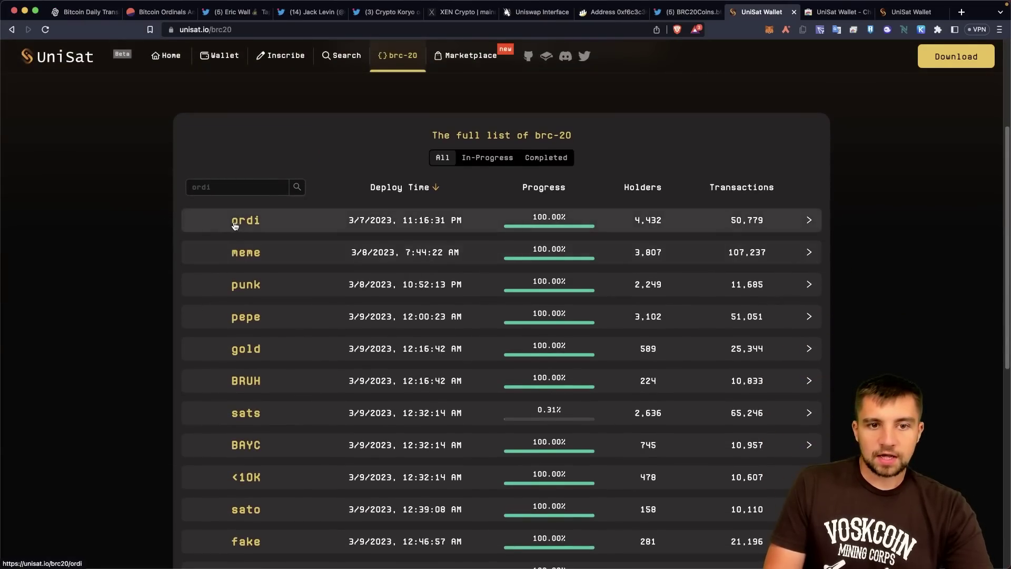
click(236, 228)
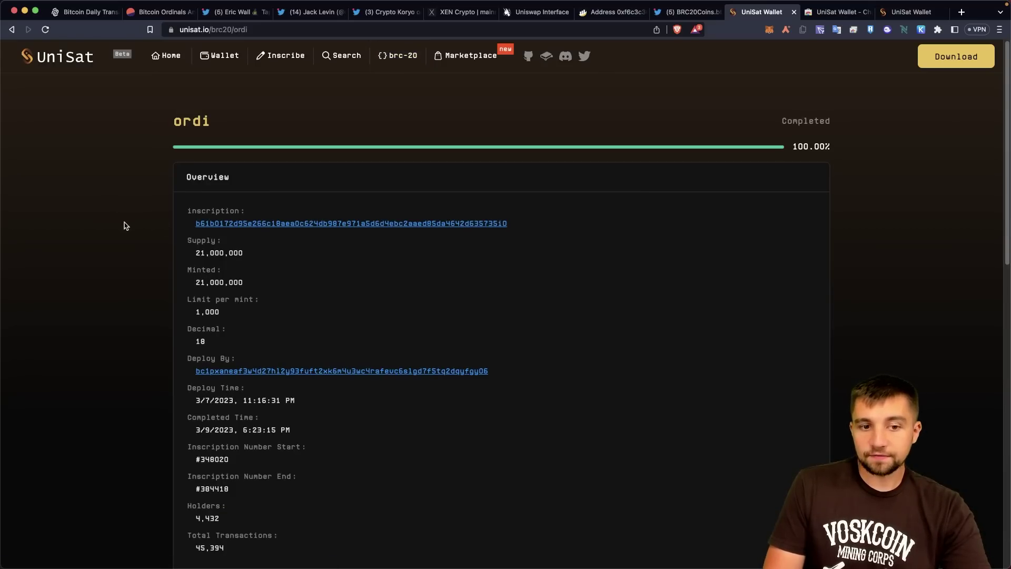
scroll(128, 237, down, 10)
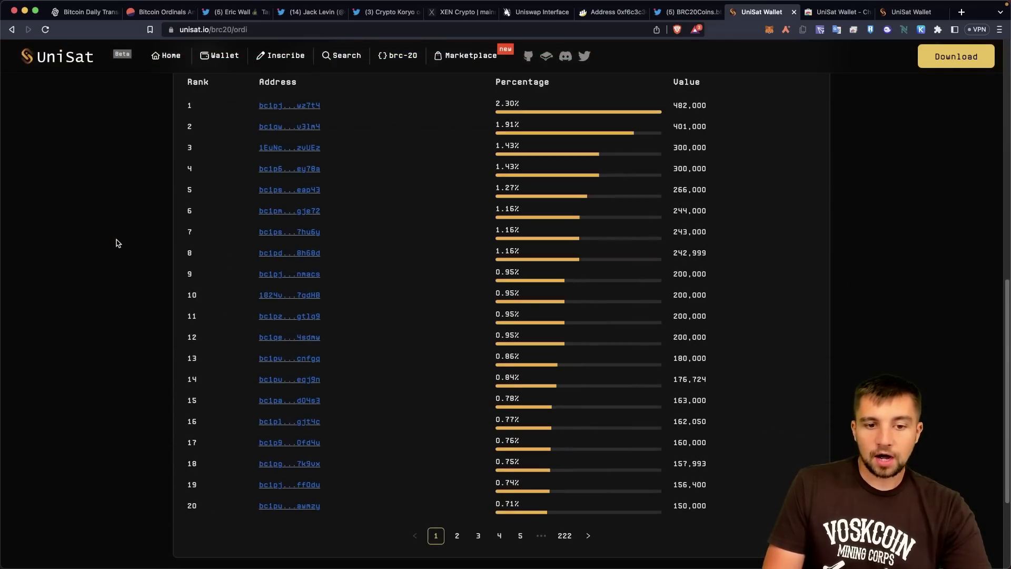
scroll(124, 241, up, 10)
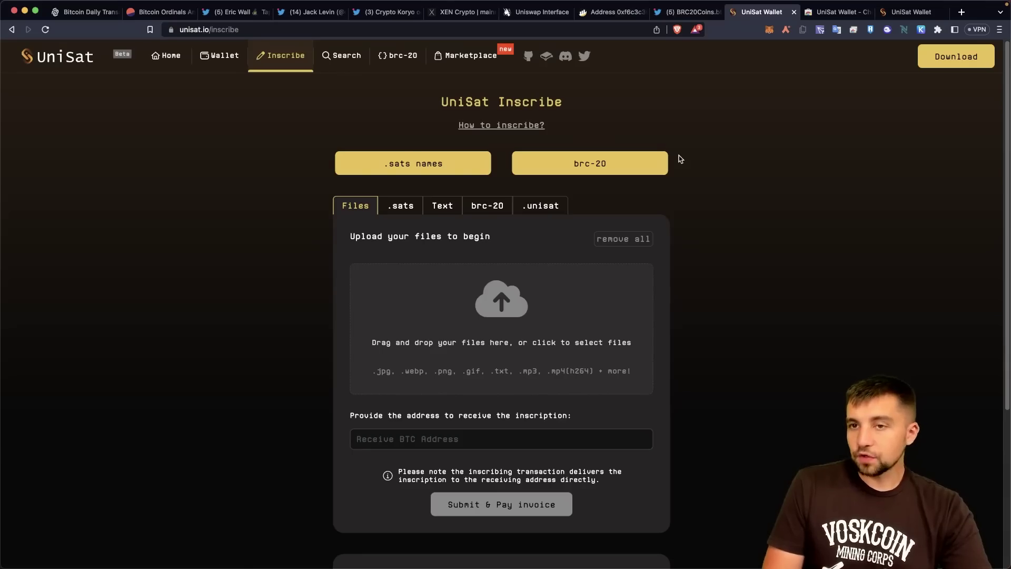
click(636, 167)
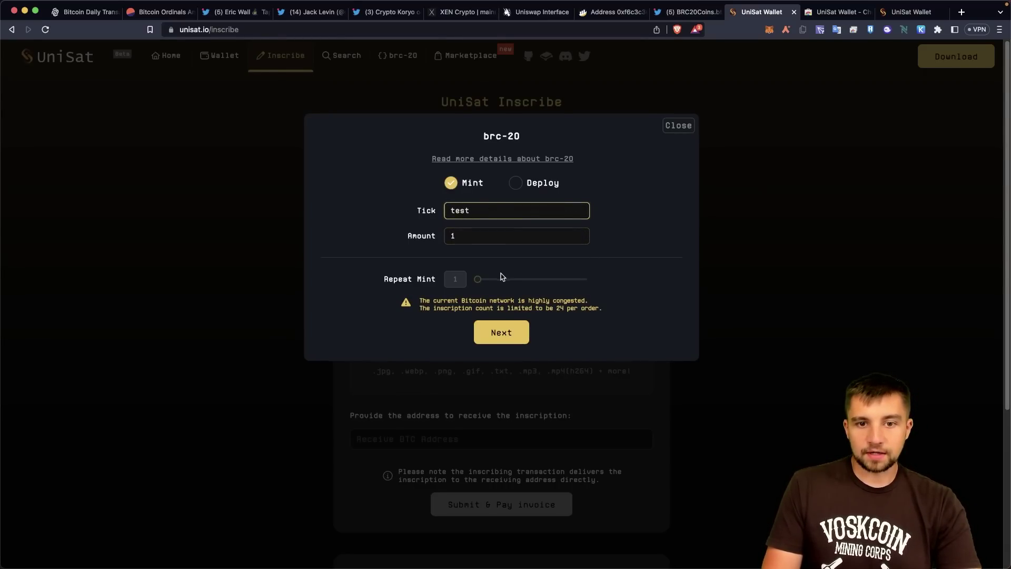
Review and confirm the brc-20 mint text for tick 'test', amount 1, as the inscription item.
click(502, 333)
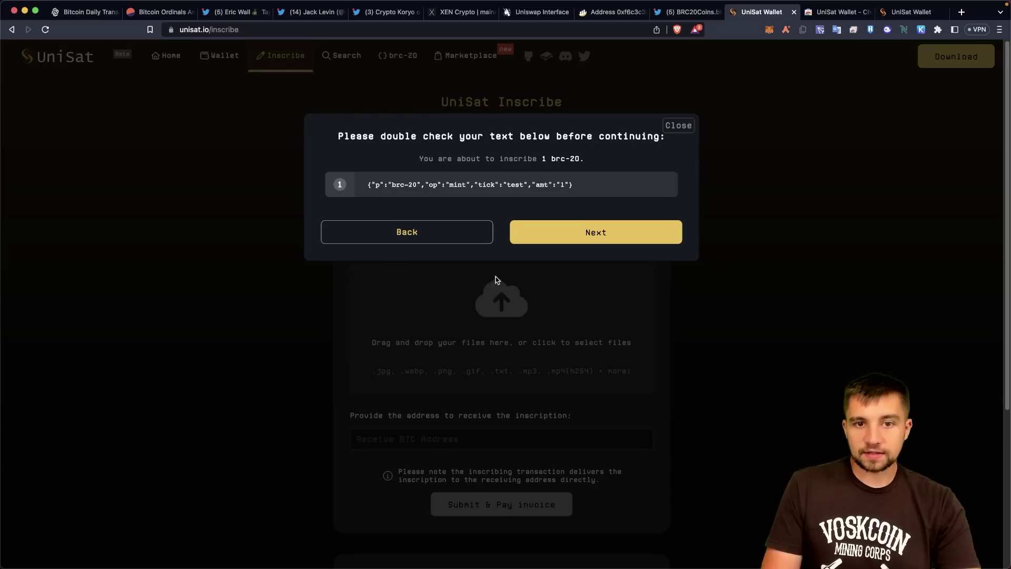
click(612, 237)
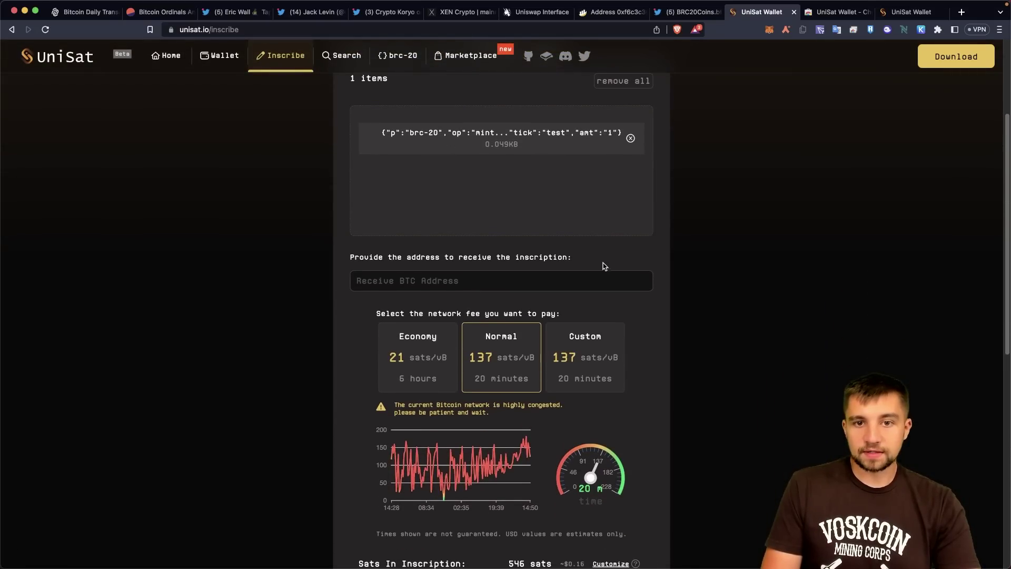
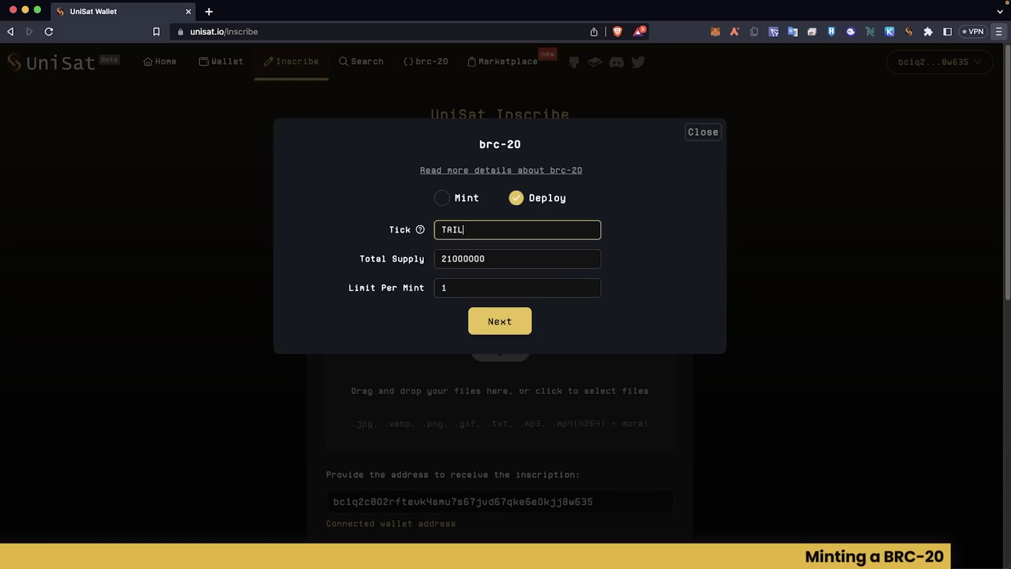
Fill the brc-20 deploy form with tick VOSK, total supply 74115 and limit per mint 3.
key(BackSpace)
key(BackSpace)
key(BackSpace)
key(BackSpace)
text(UOSK)
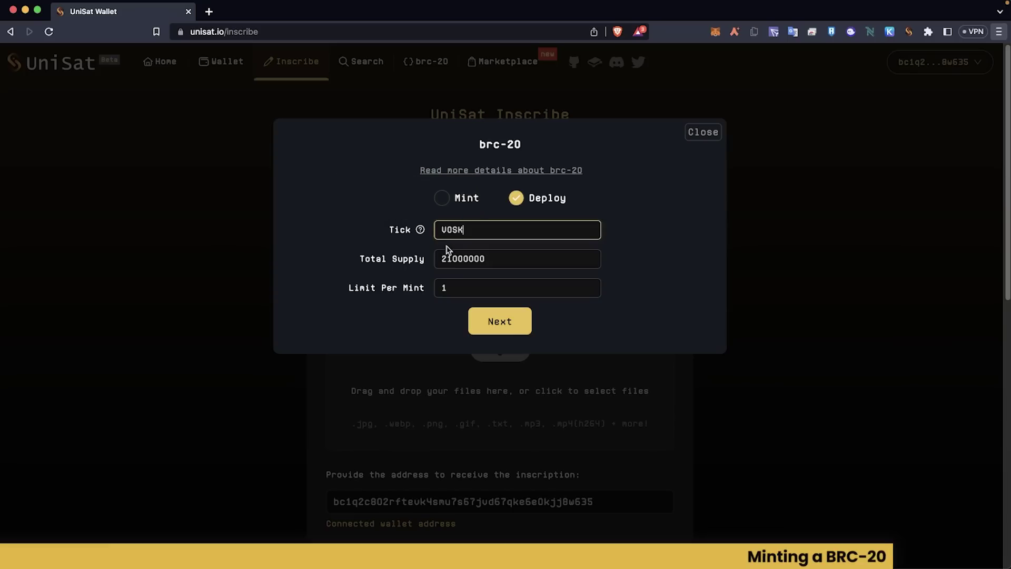
double_click(454, 259)
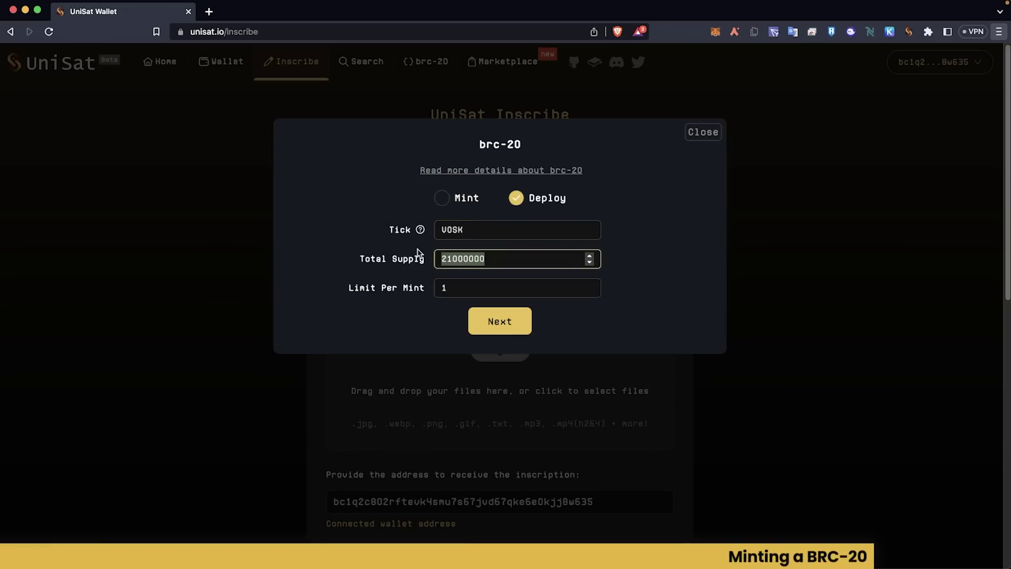
text(74115)
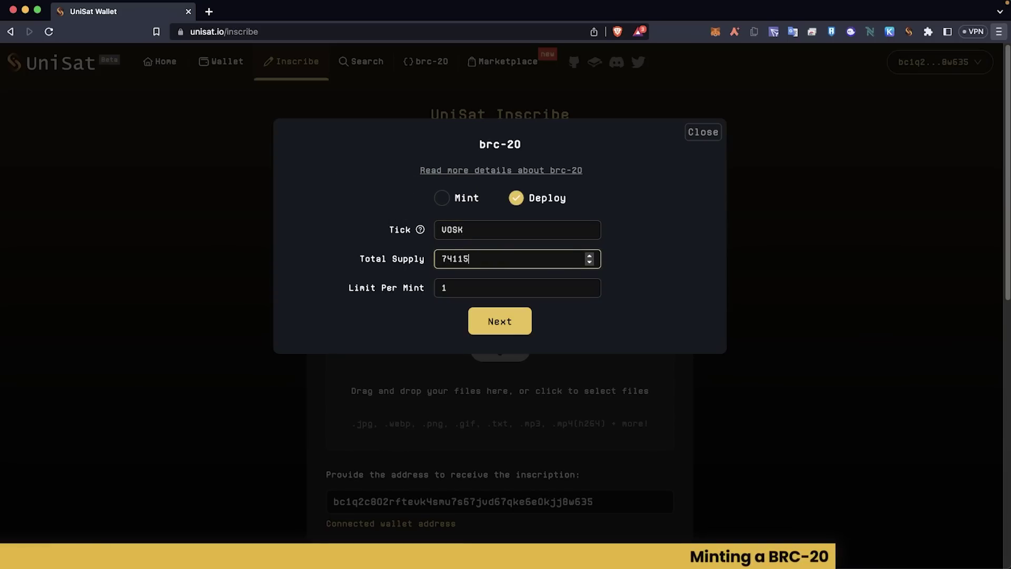
double_click(497, 287)
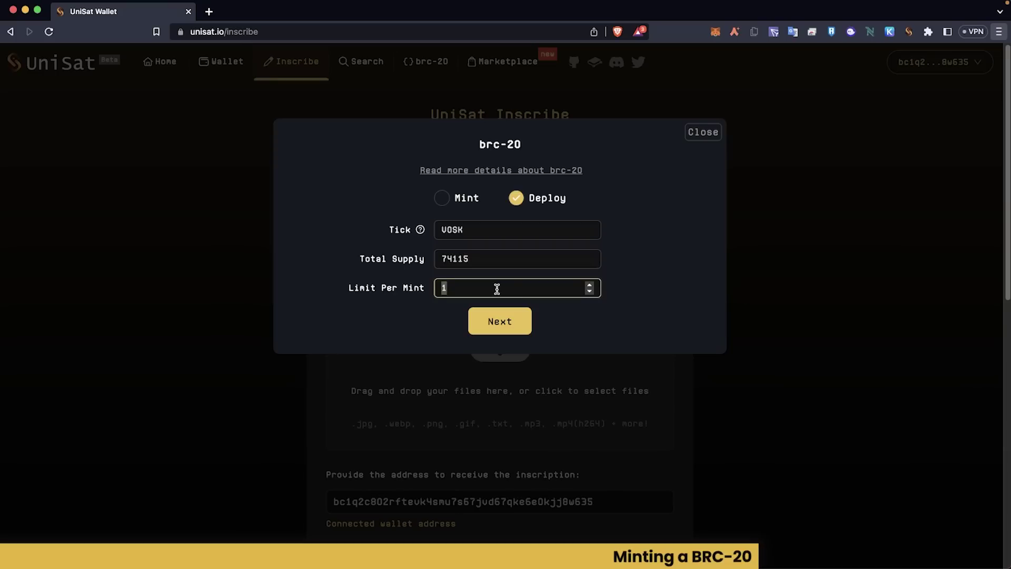
text(3)
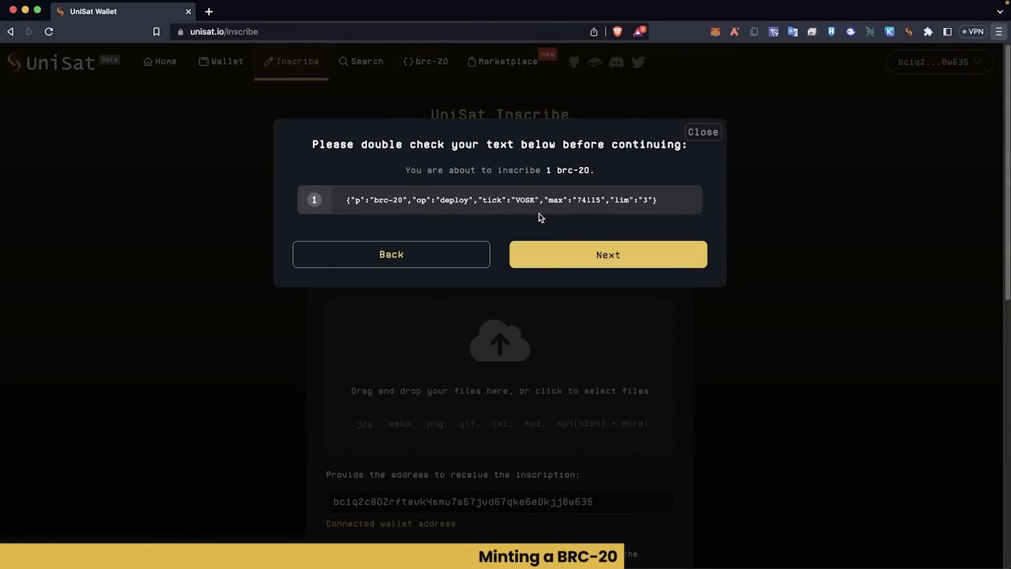
Confirm the VOSK deploy, submit the inscription order and pay its invoice by signing in UniSat Wallet.
click(589, 258)
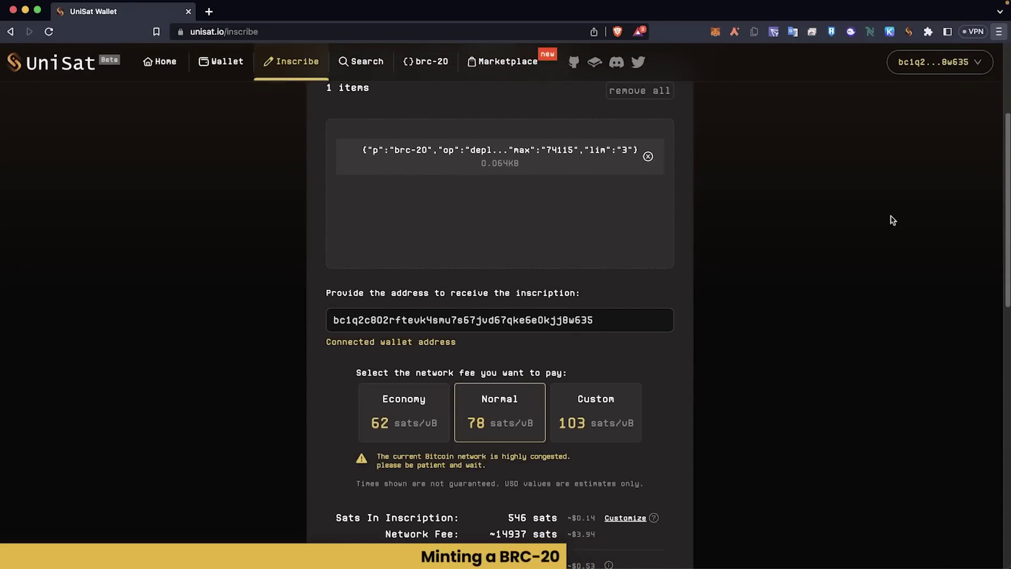
scroll(471, 328, down, 1)
scroll(471, 328, down, 5)
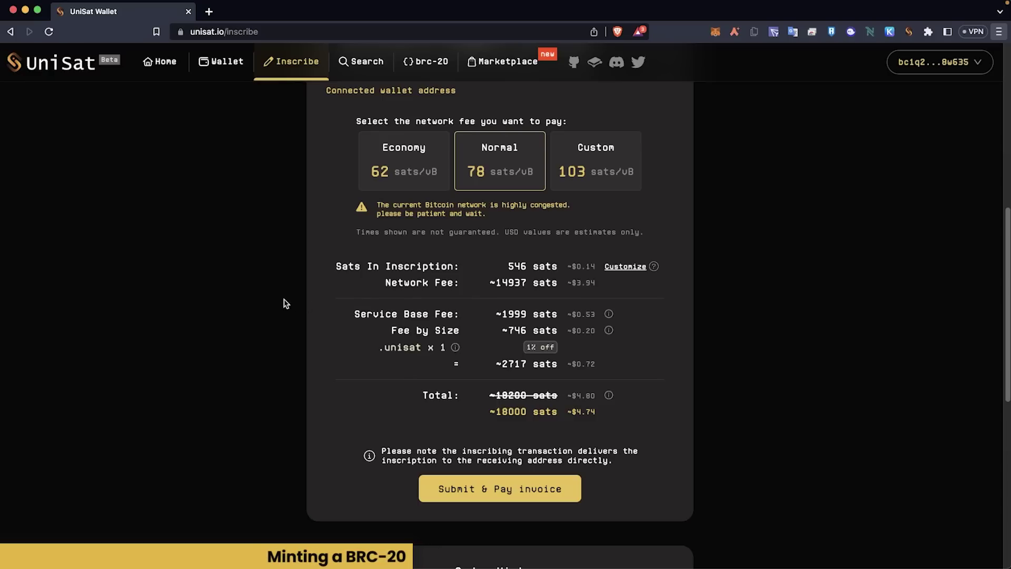
scroll(326, 385, down, 2)
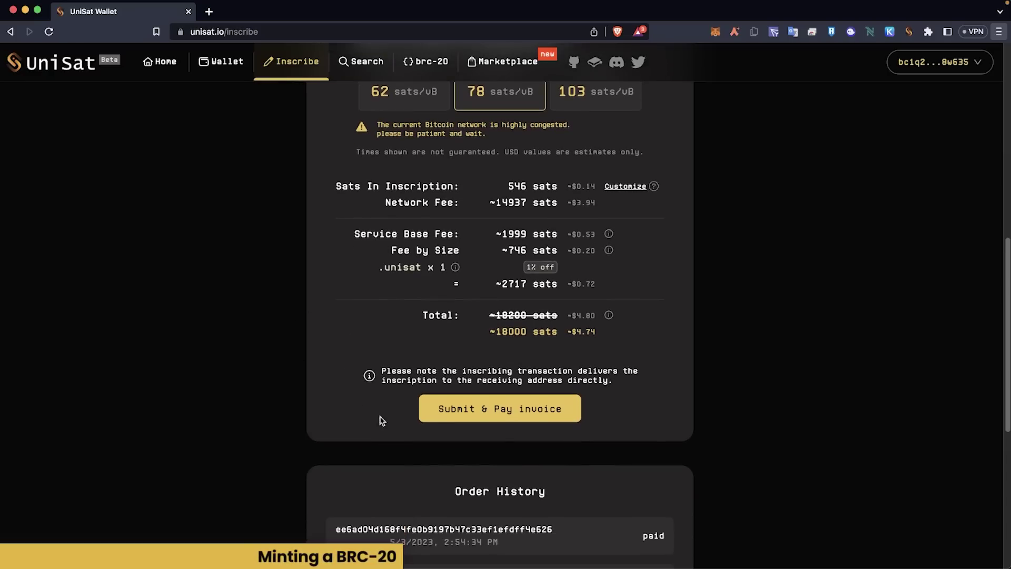
click(447, 405)
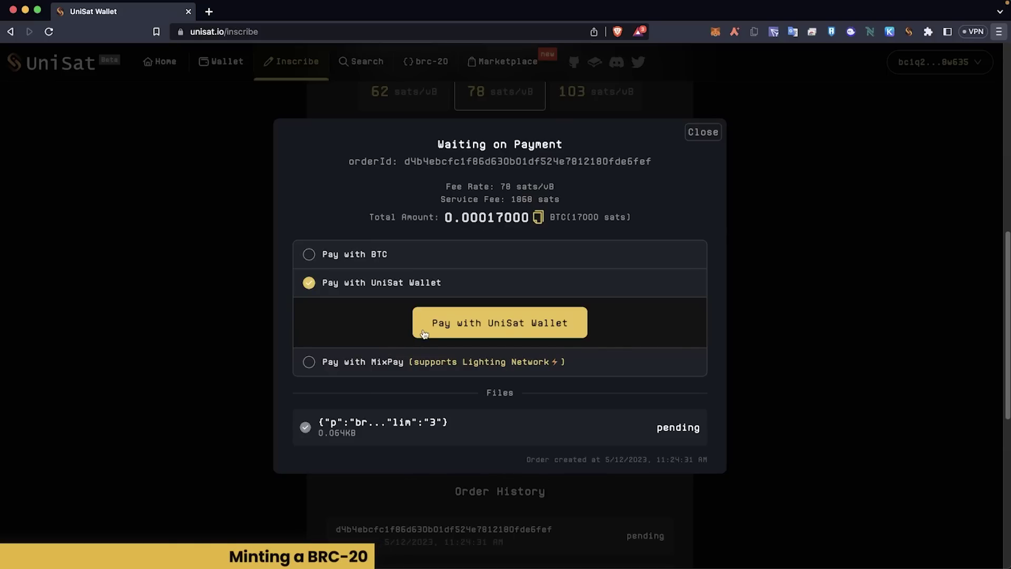
click(446, 325)
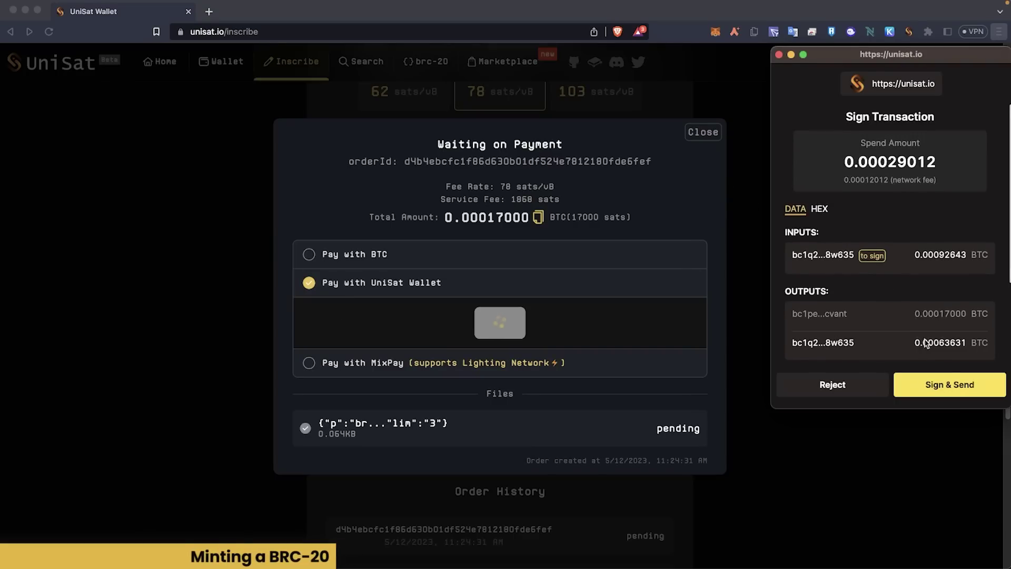
click(957, 388)
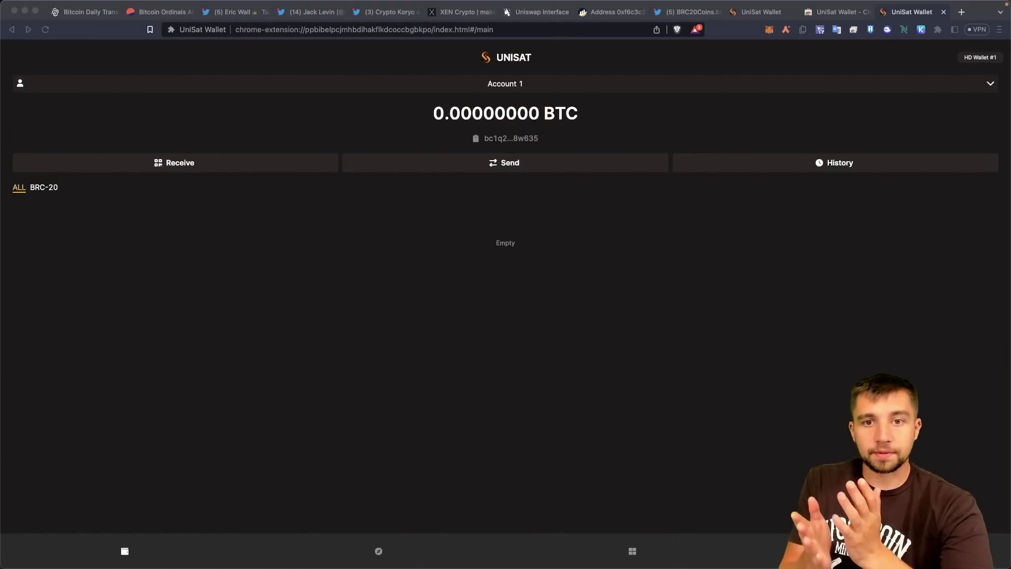
Bring the UniSat Wallet Account 1 page, with its 0.00000000 BTC balance, into focus.
click(513, 146)
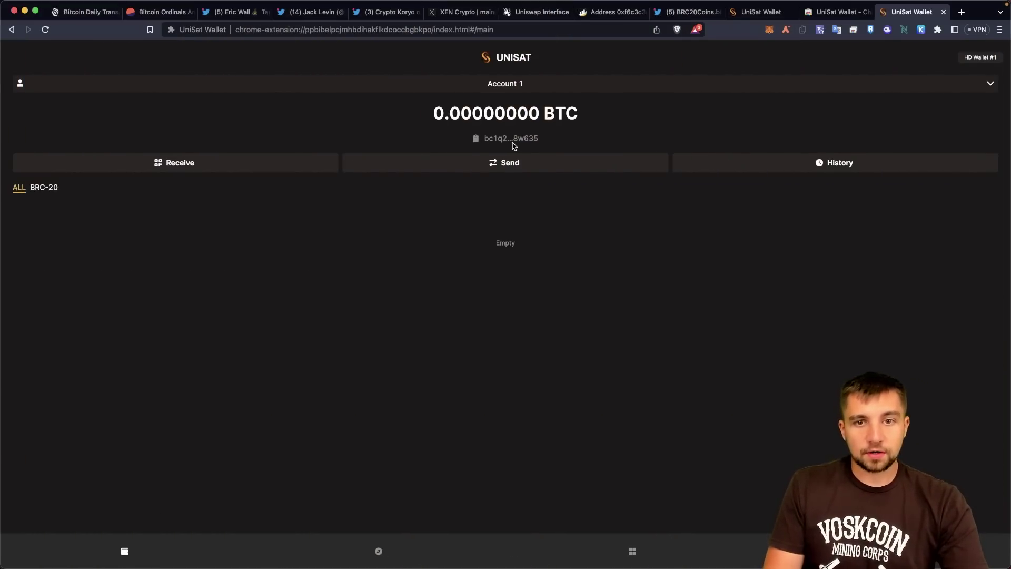
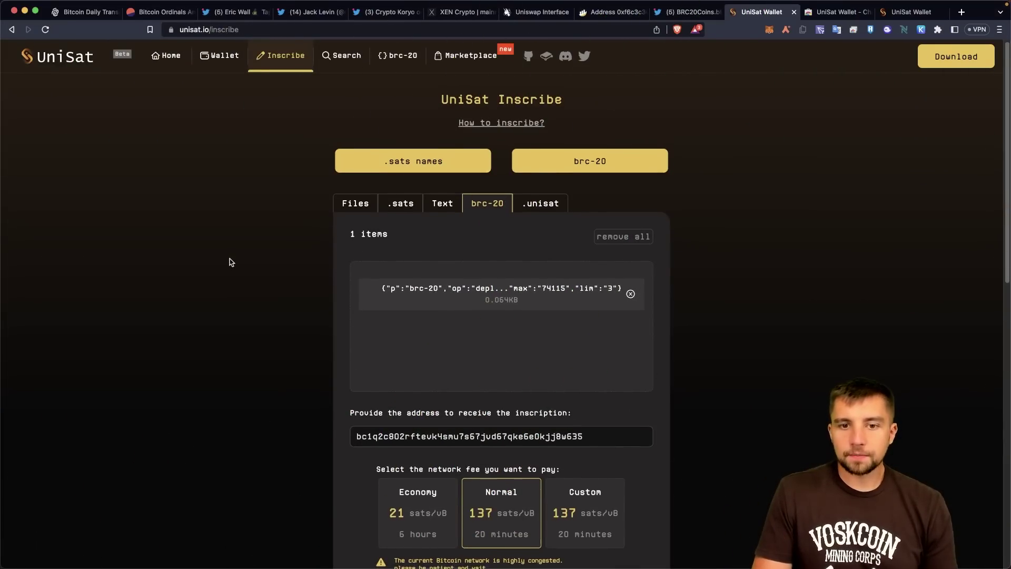
Check the wallet's BTC balance, then return to the inscription order page.
scroll(229, 262, down, 6)
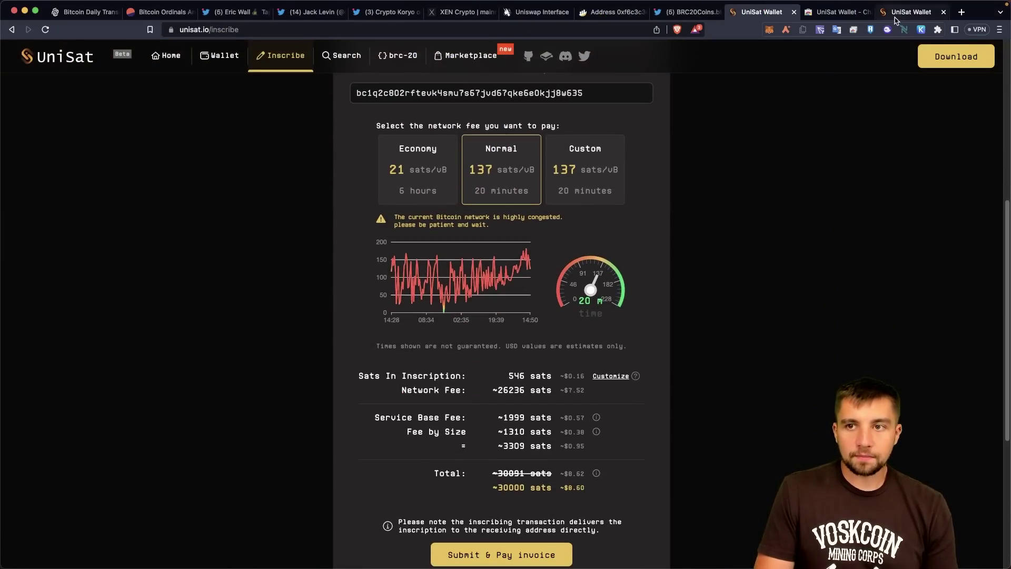
click(895, 18)
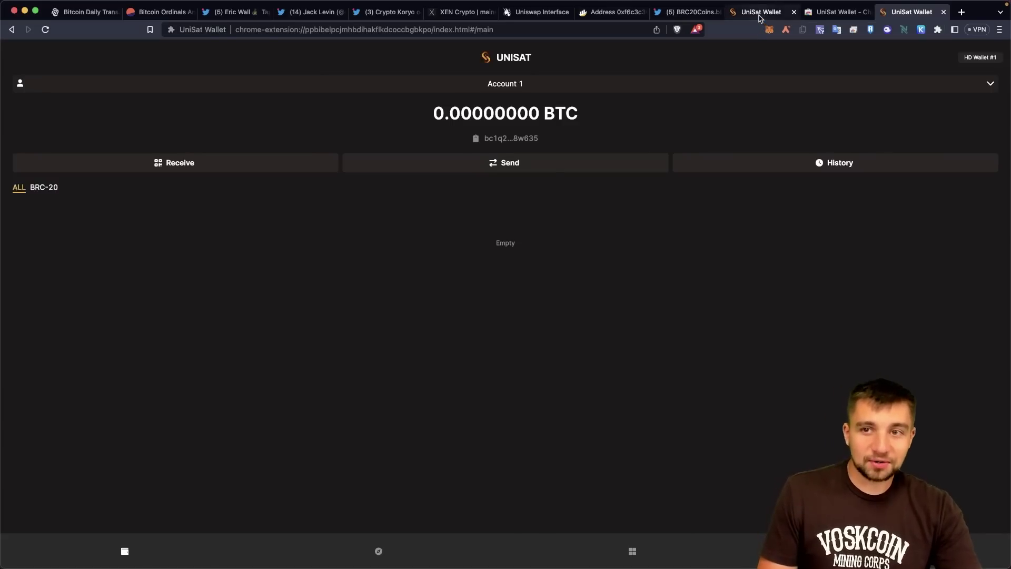
click(759, 15)
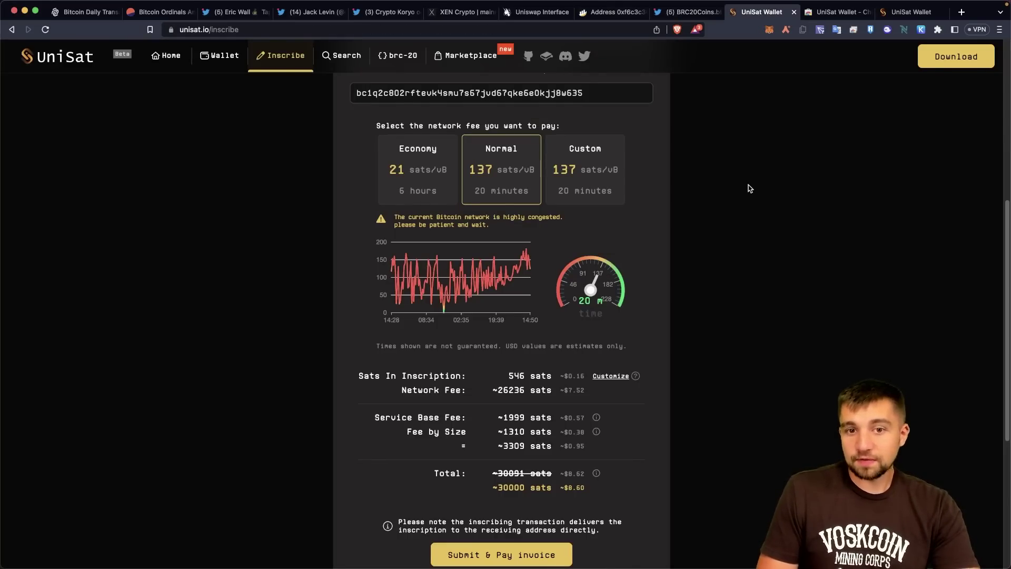
Submit the BRC-20 deploy order and copy its 0.00029 BTC payment address.
scroll(816, 116, down, 1)
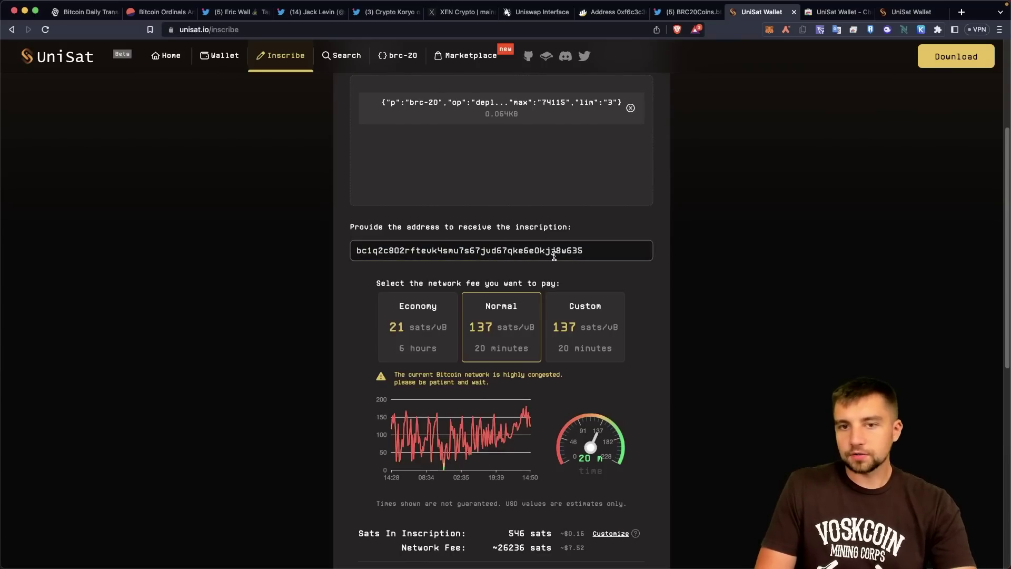
scroll(554, 256, down, 8)
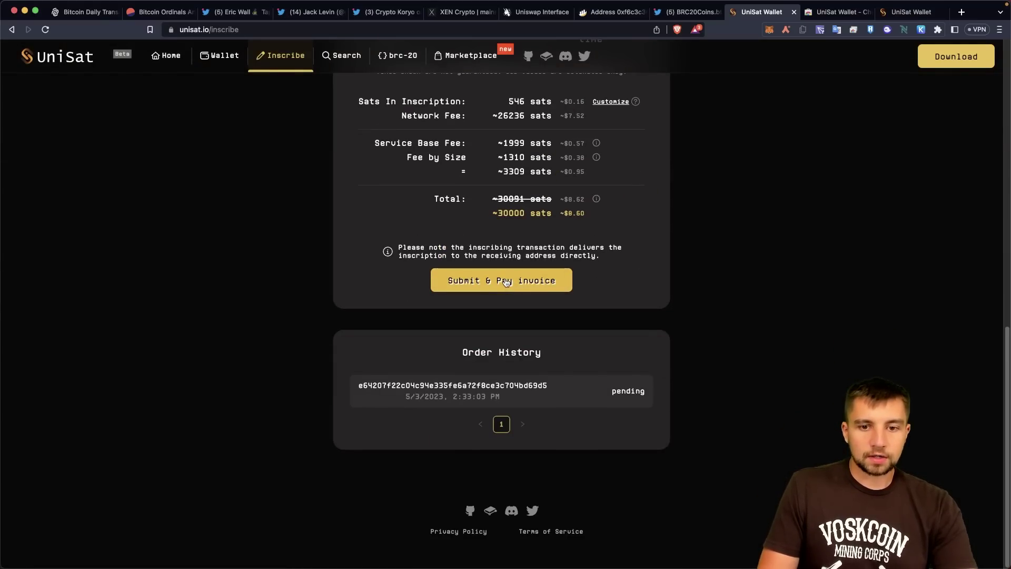
click(506, 282)
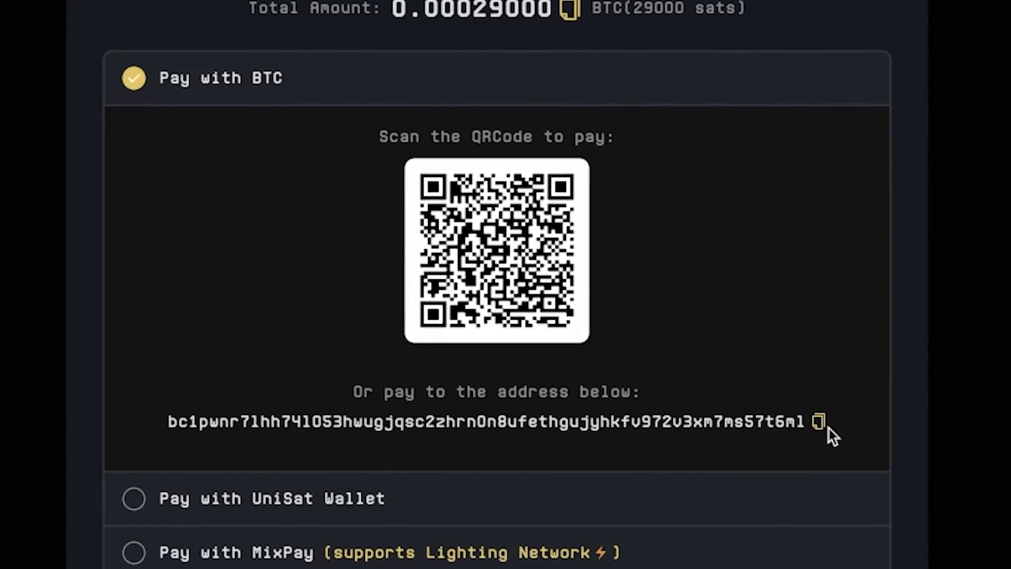
click(819, 422)
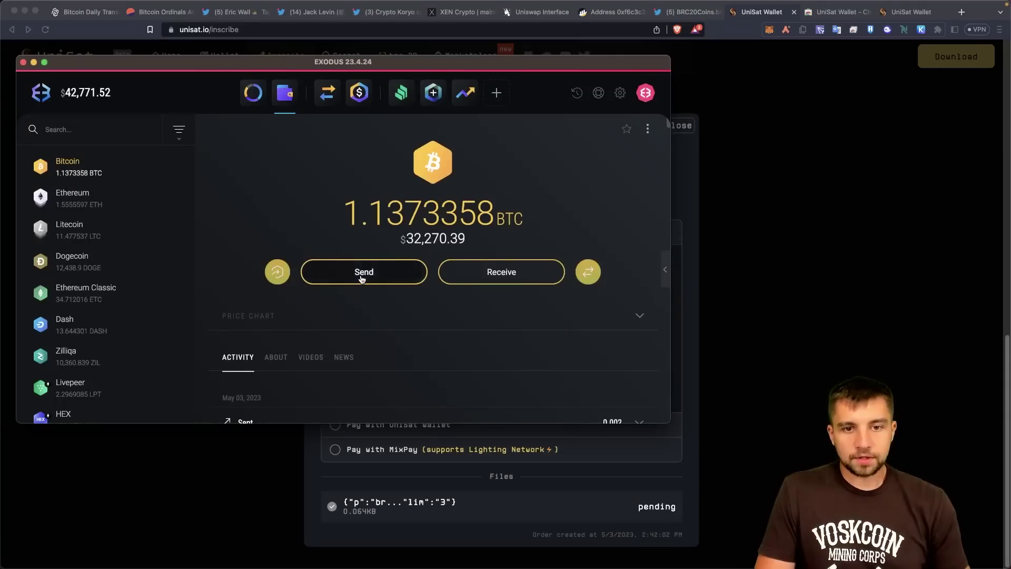
Send 0.00029 BTC ($8.23) from the Exodus Bitcoin wallet to the pasted order address.
click(362, 272)
key(super+v)
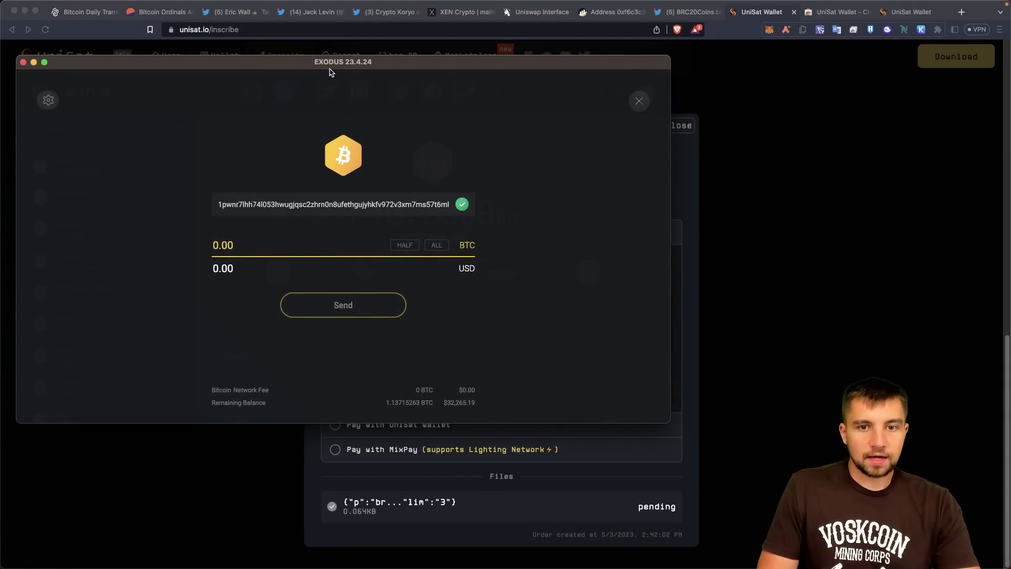
drag(335, 70, 210, 10)
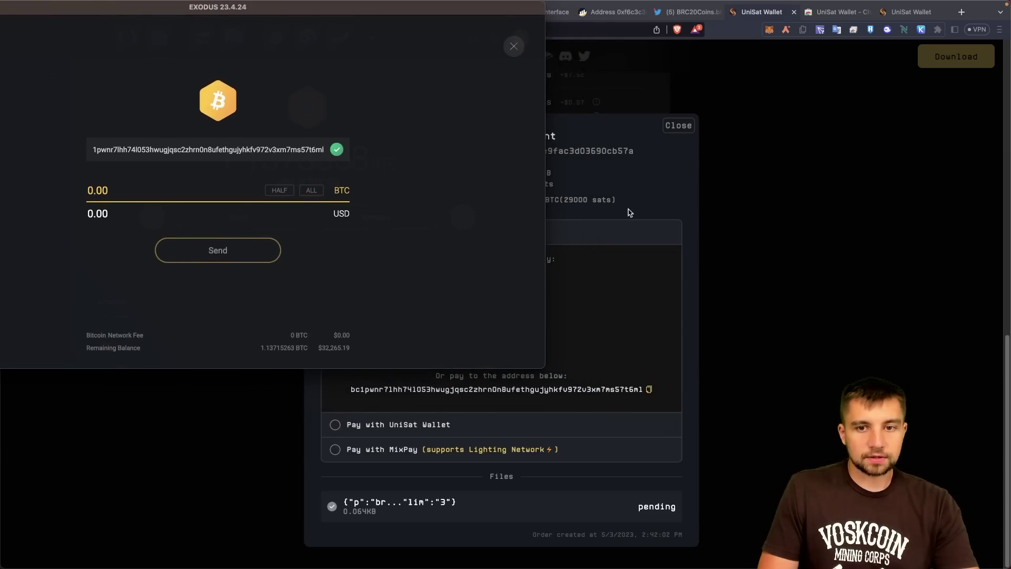
click(626, 217)
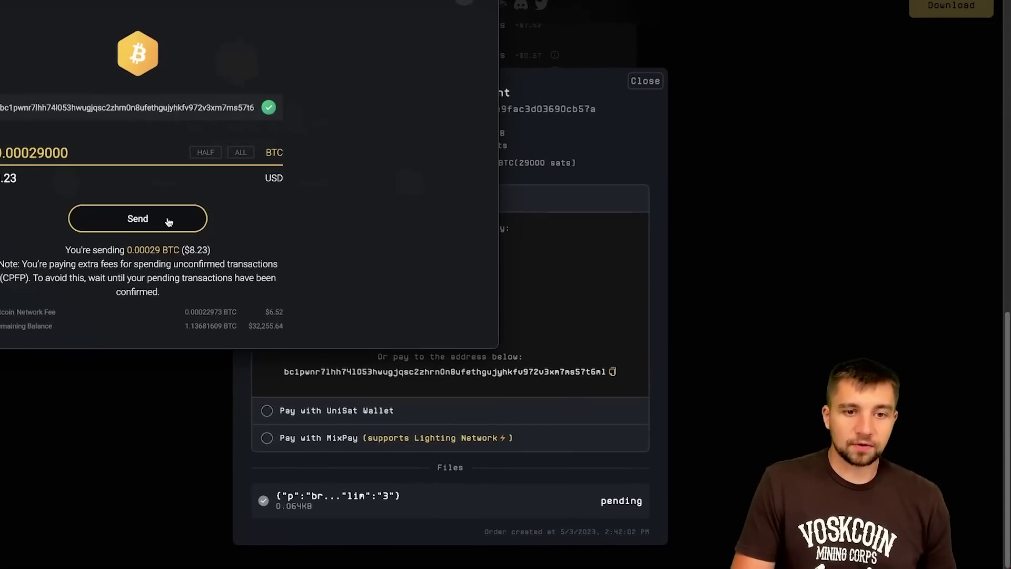
click(562, 280)
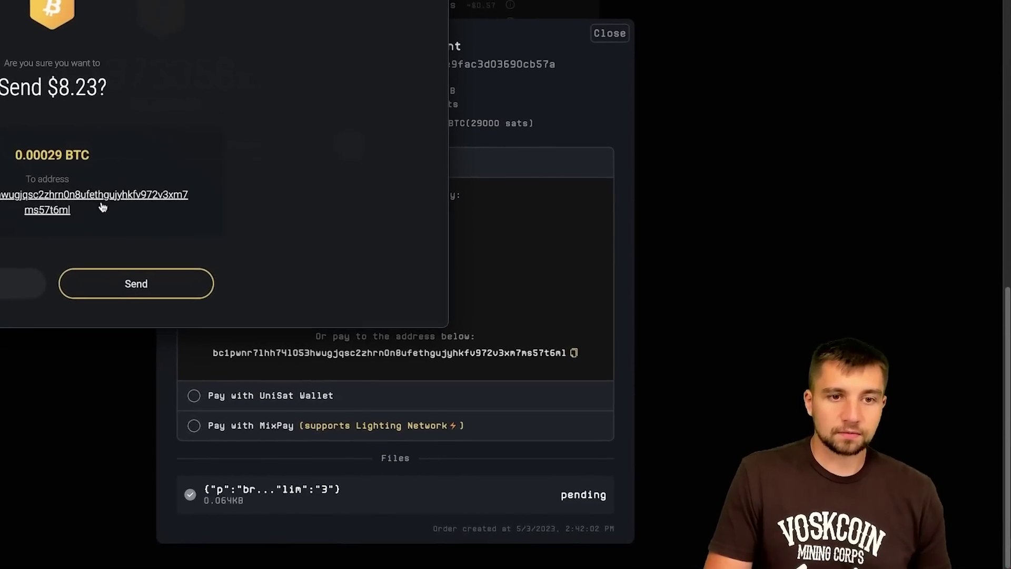
click(52, 250)
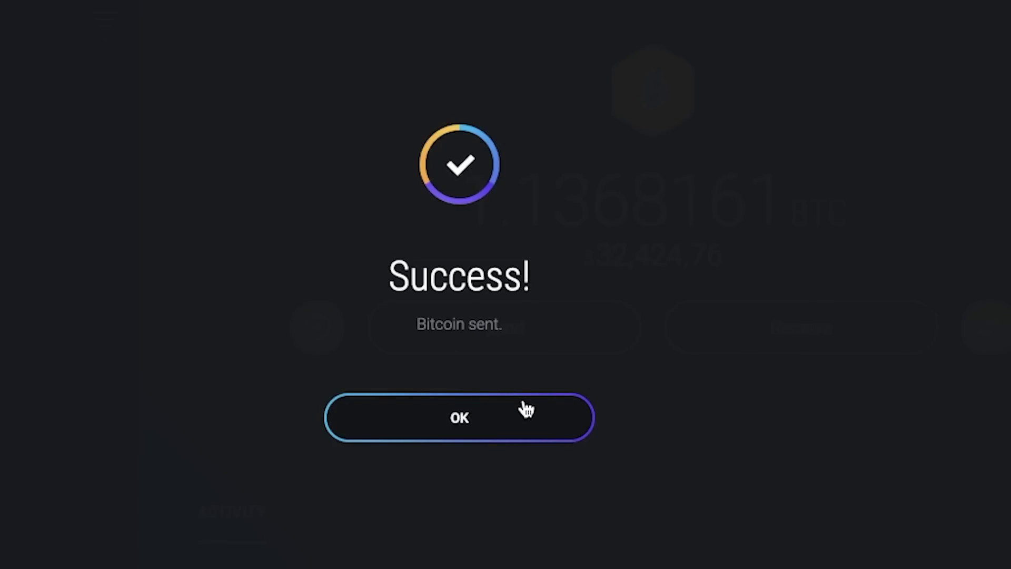
click(525, 410)
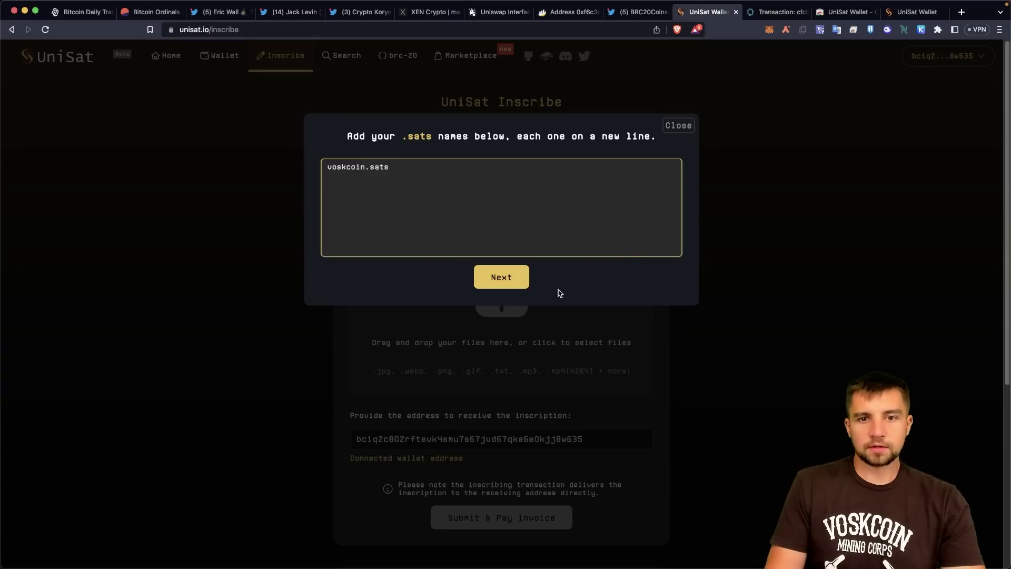
Check voskcoin.sats and add it to the inscription order.
click(487, 267)
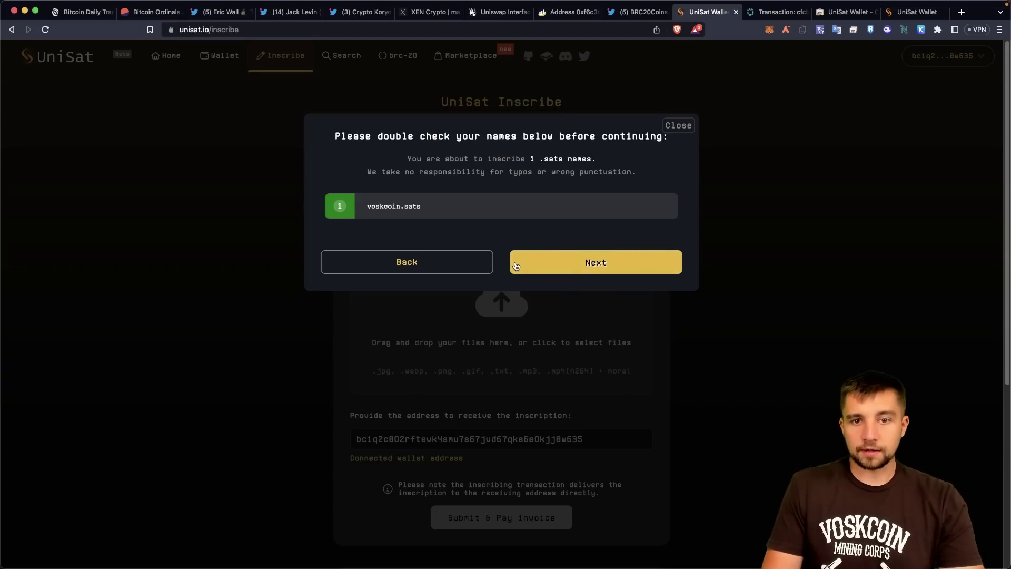
click(568, 260)
scroll(353, 259, down, 4)
scroll(283, 220, down, 9)
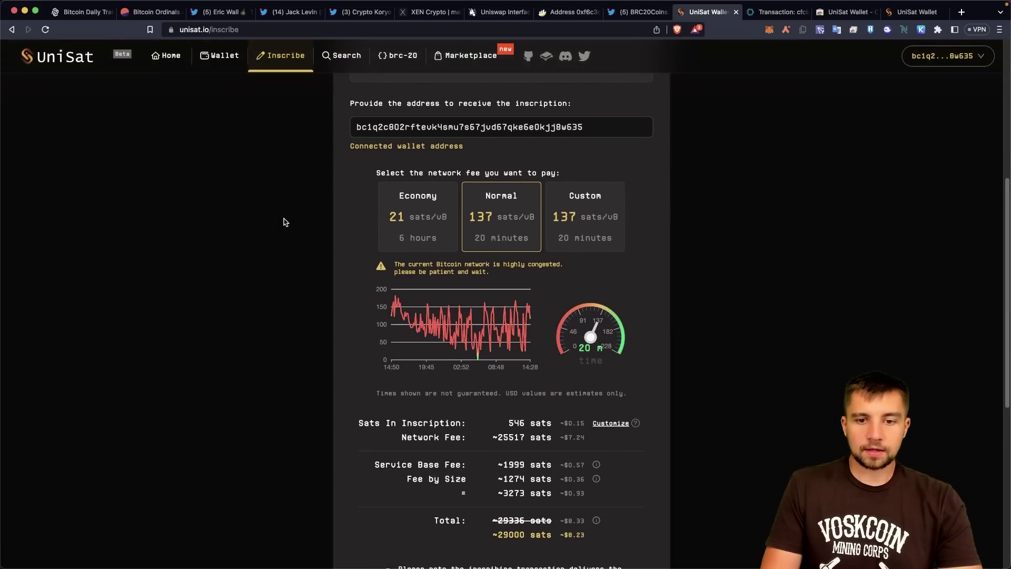
Submit the voskcoin.sats order and pay 0.00028 BTC with the UniSat Wallet.
click(476, 236)
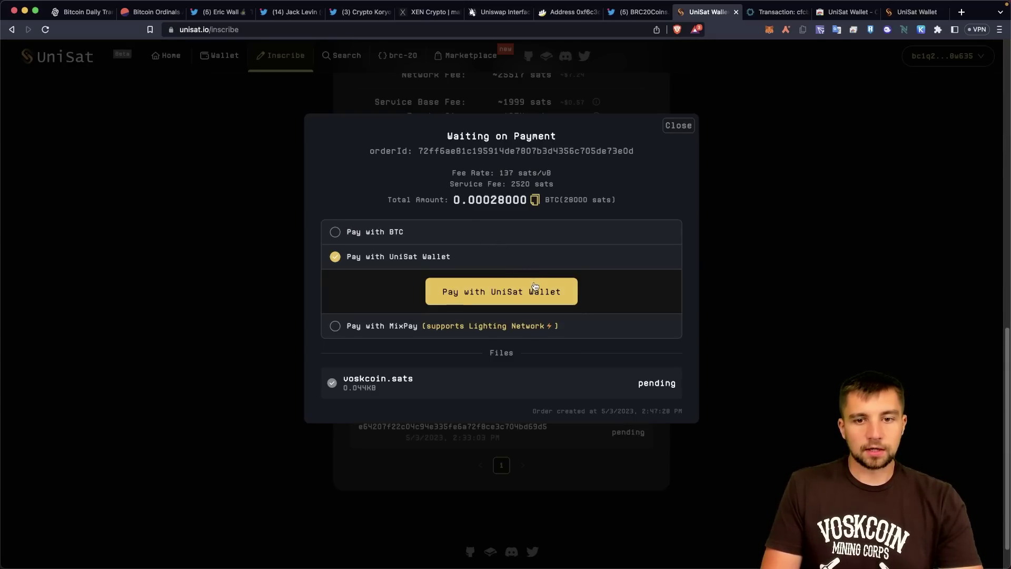
click(535, 289)
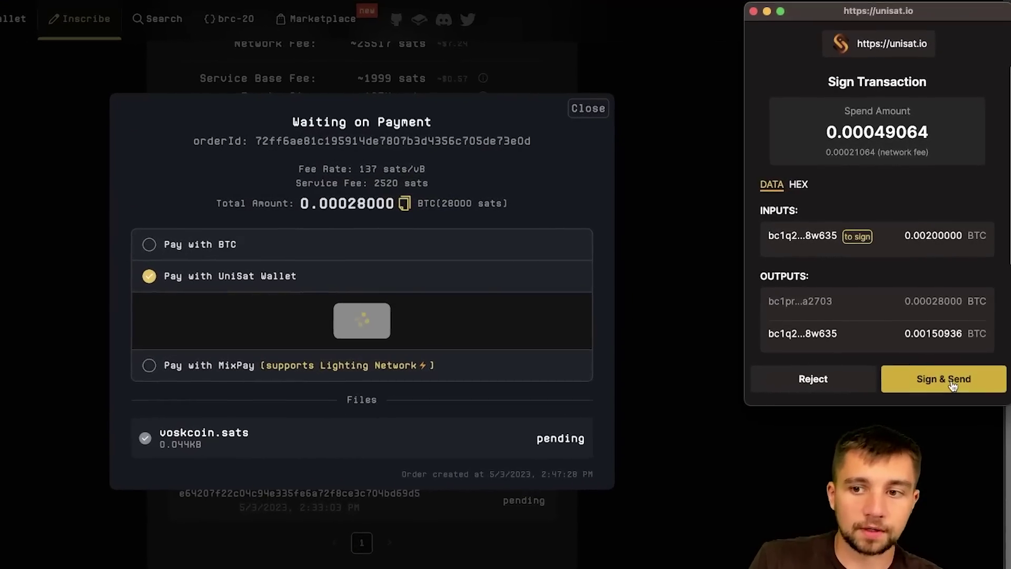
click(942, 383)
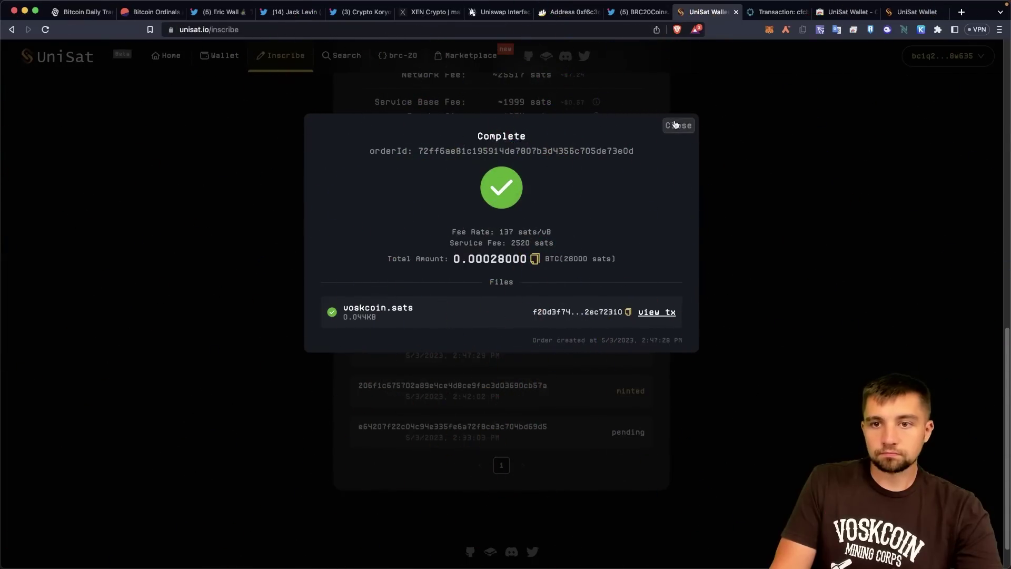
click(833, 88)
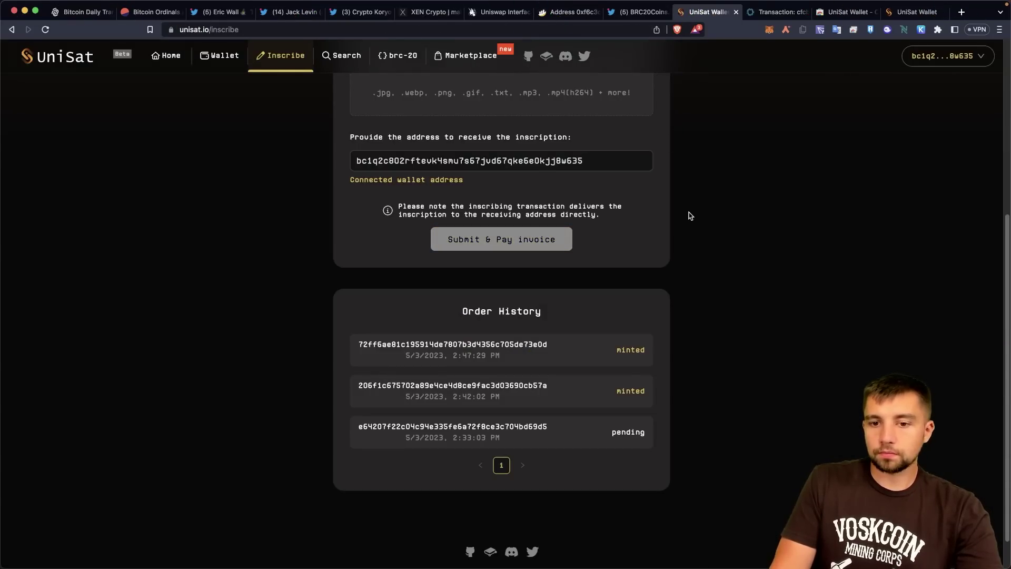
Enter voskcoin.unisat in the .unisat form and add it to the order.
scroll(690, 204, up, 2)
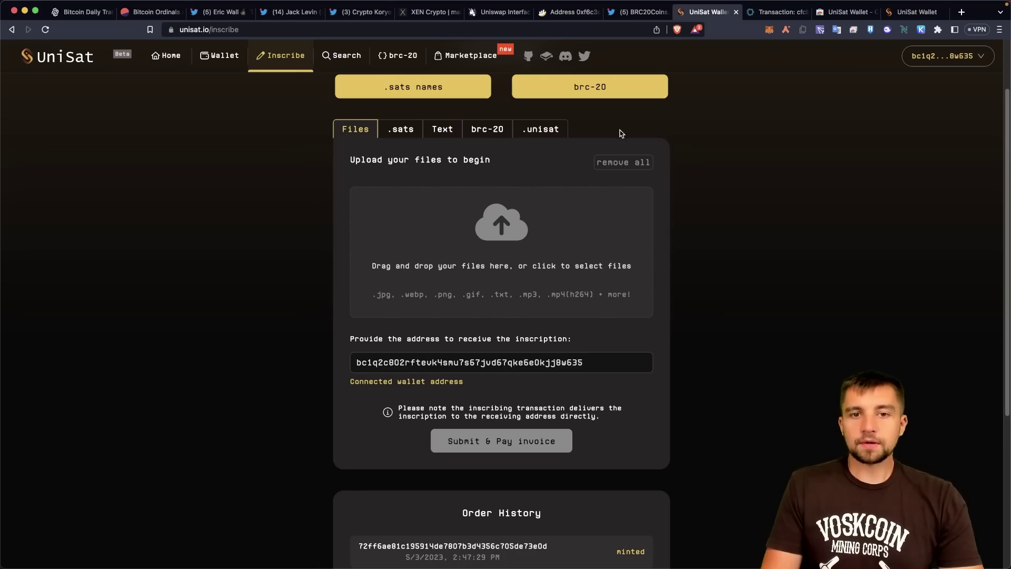
click(541, 132)
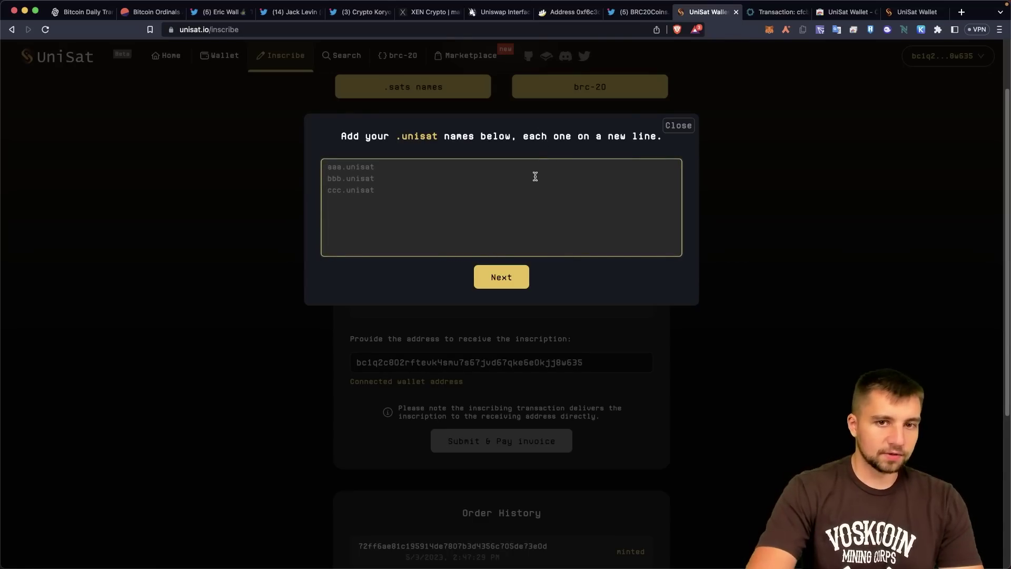
text(voskcoin)
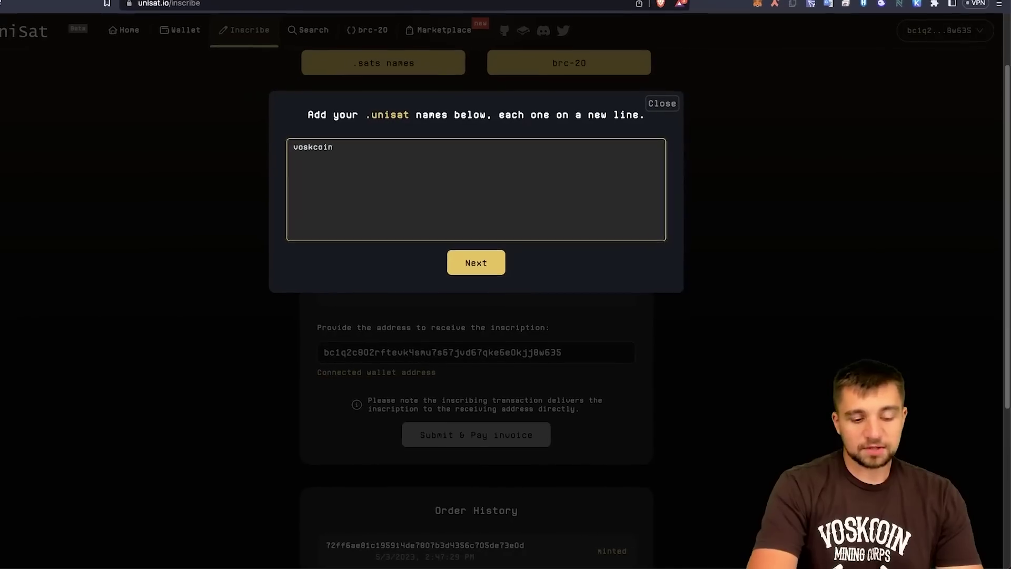
text(.unisat)
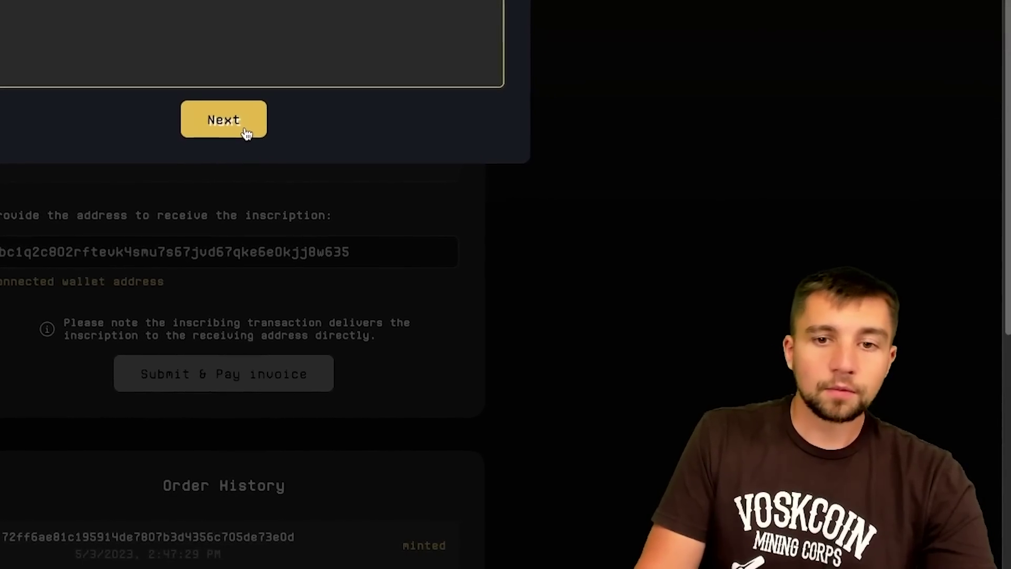
click(271, 147)
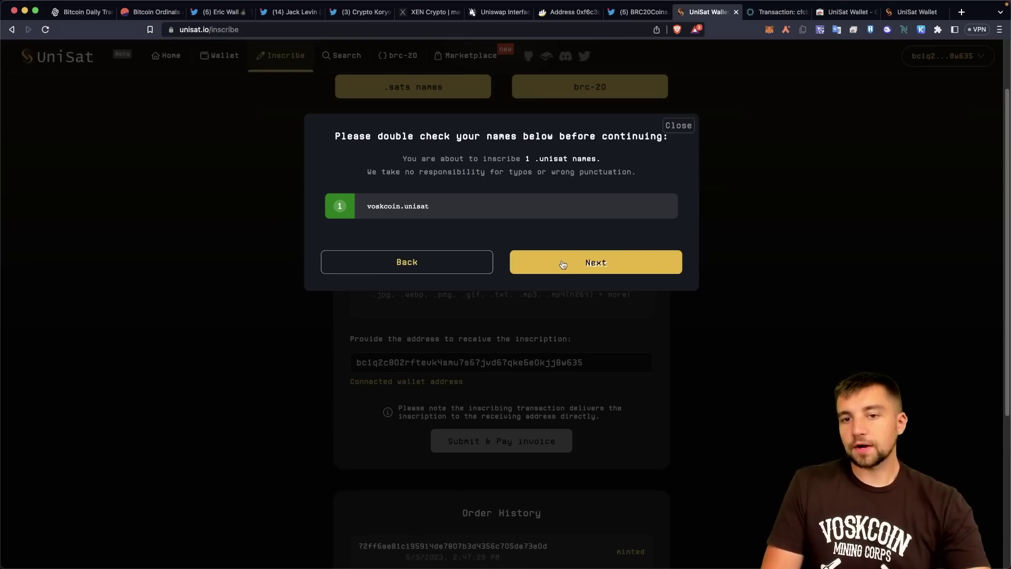
click(563, 264)
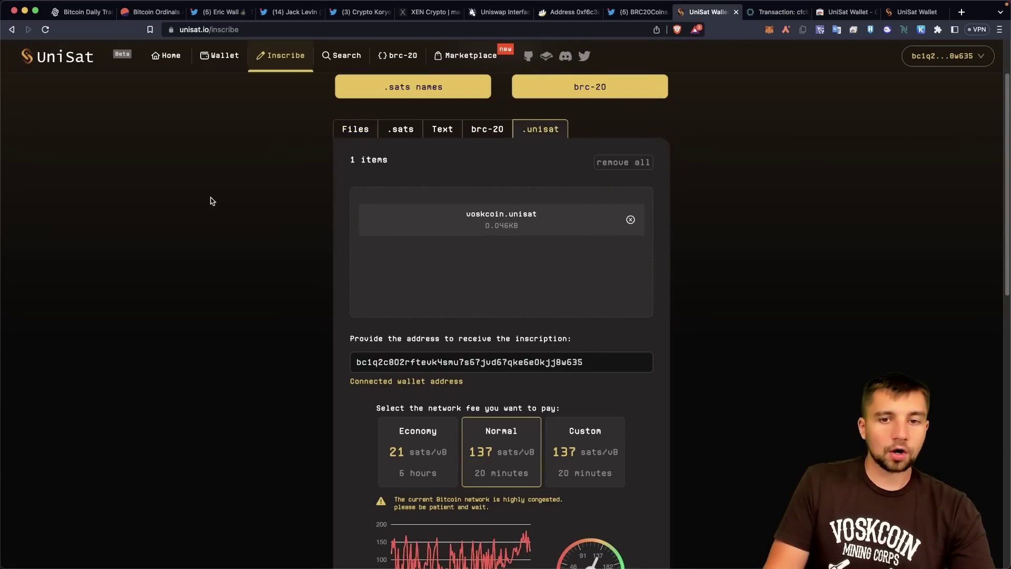
Submit the voskcoin.unisat order to get its 0.00028 BTC invoice.
scroll(221, 204, down, 6)
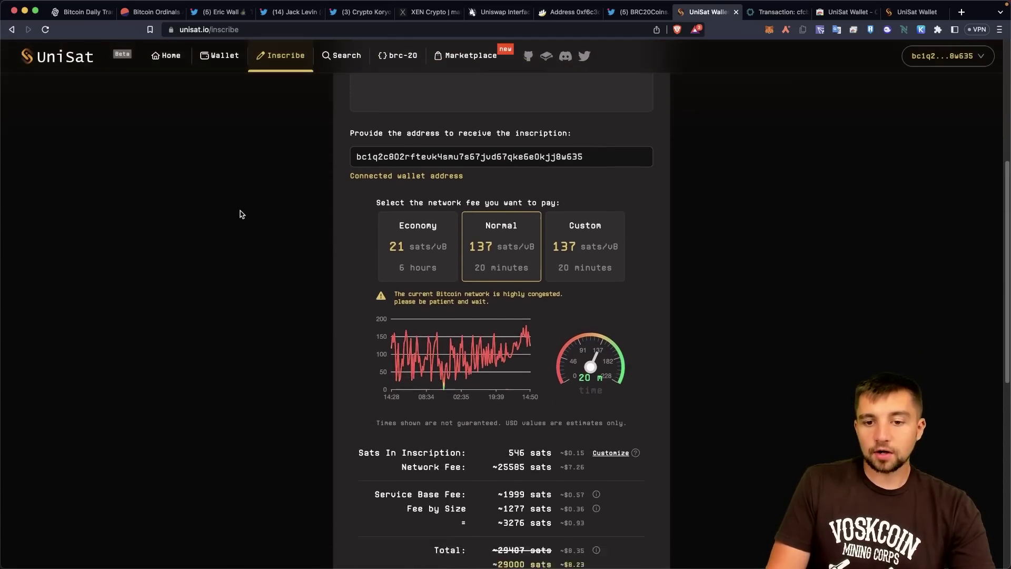
scroll(474, 459, down, 1)
click(506, 483)
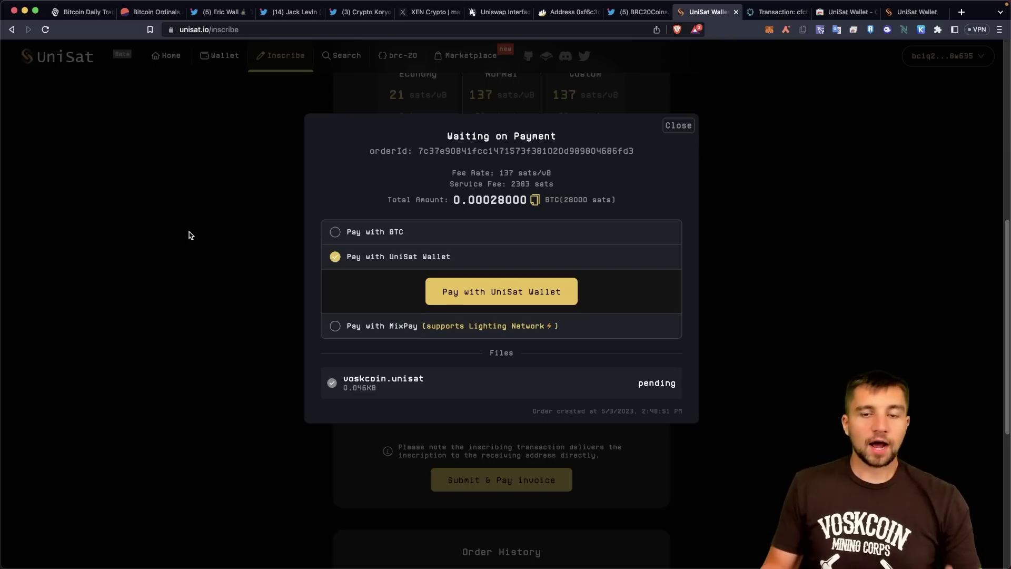